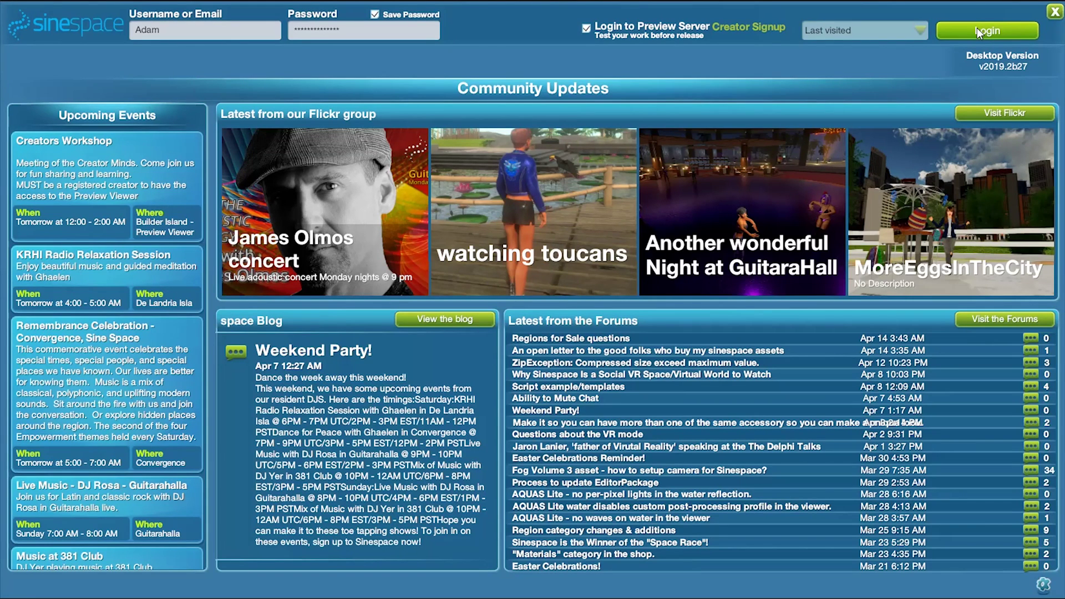
Log in to the preview server and move the avatar around the outside of the house to the poolside deck.
click(977, 32)
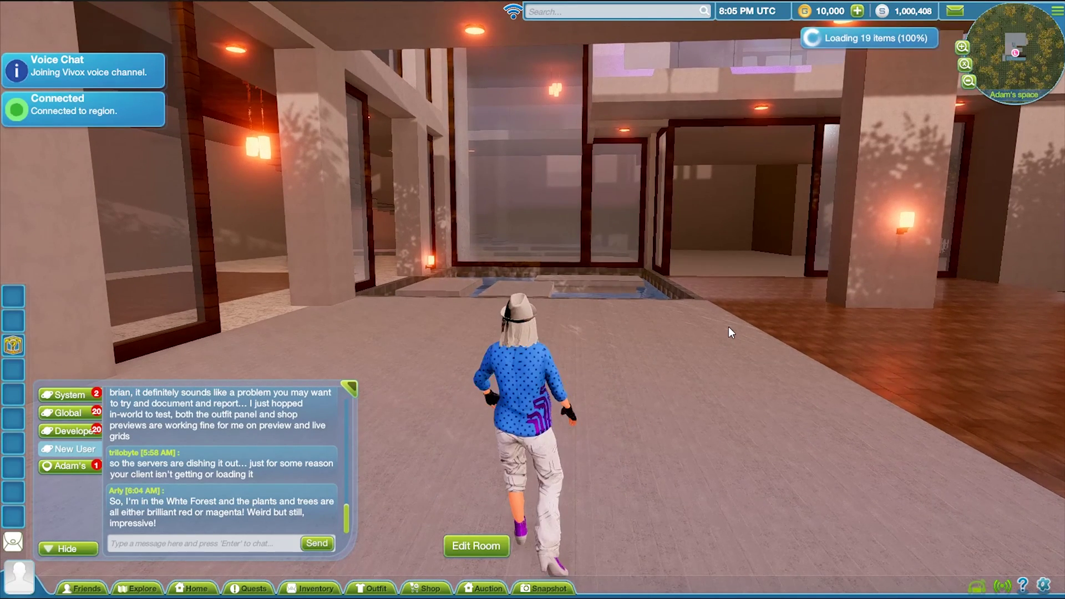
key(a)
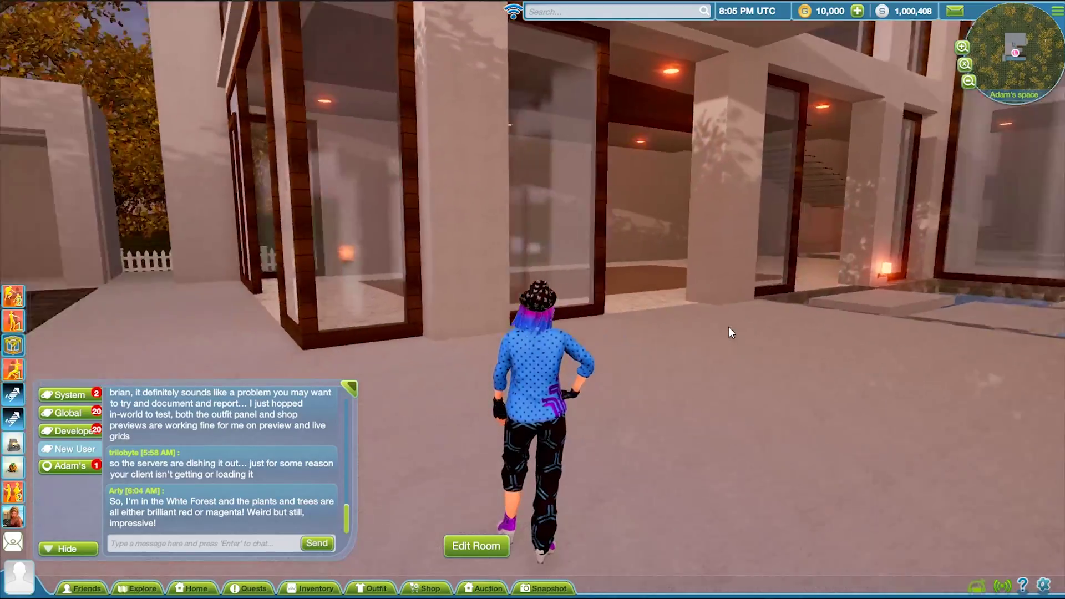
key(w)
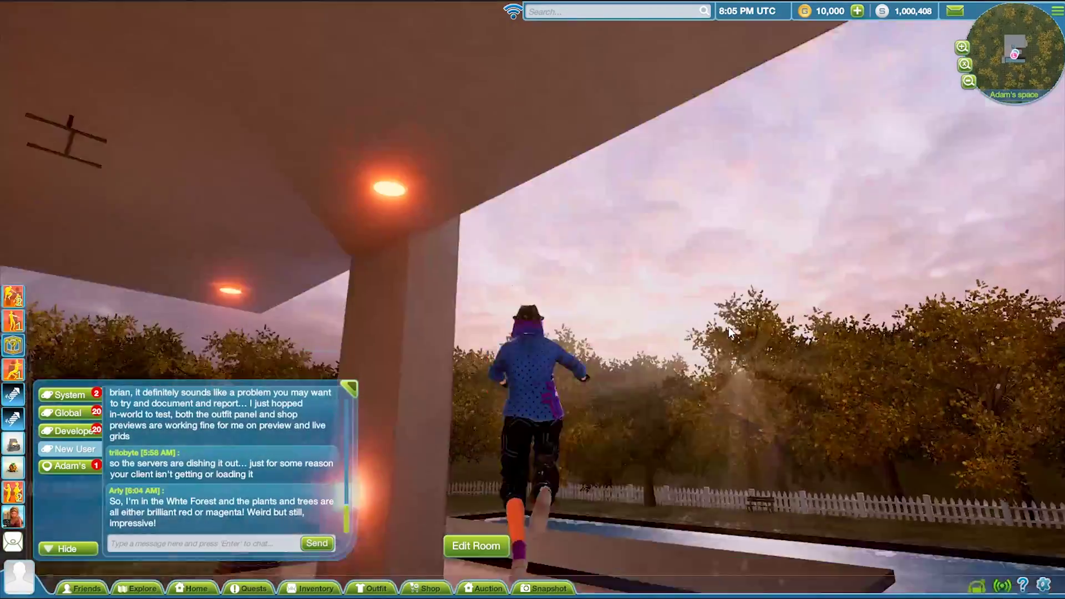
key(space)
key(d)
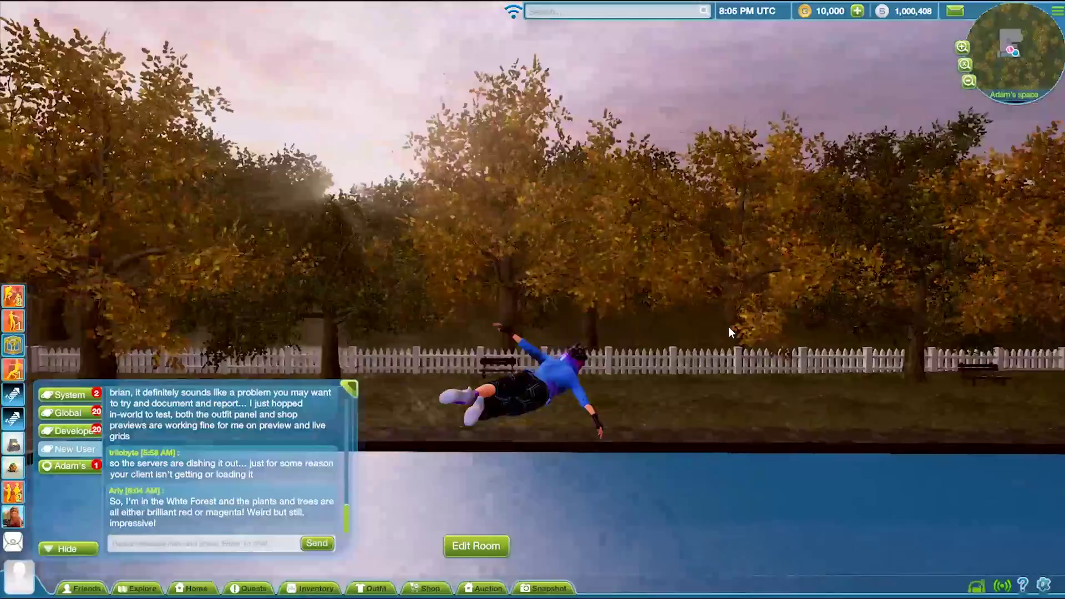
key(d)
key(space)
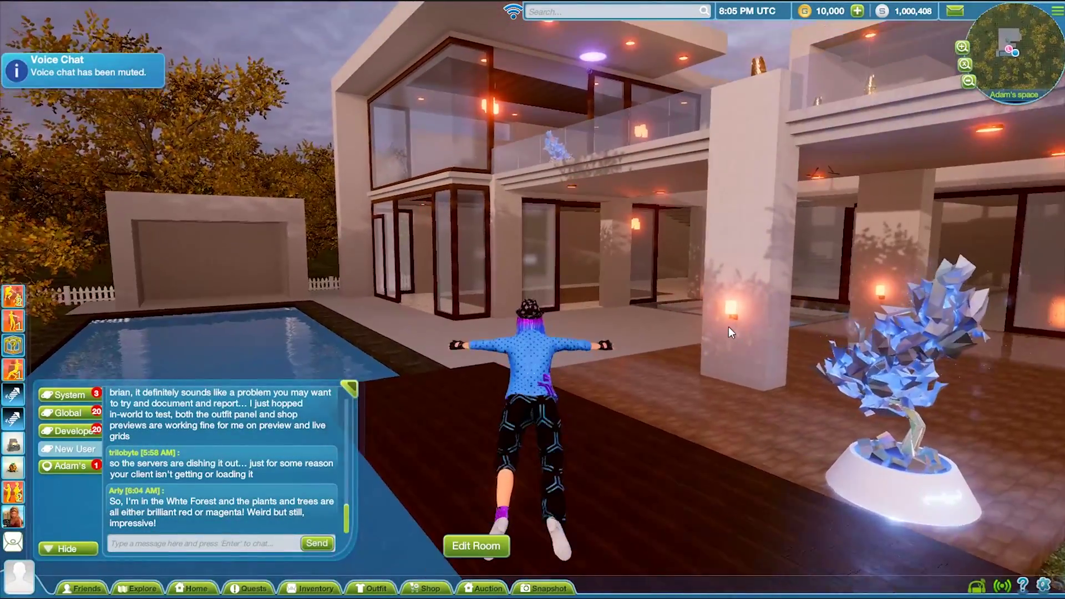
key(w)
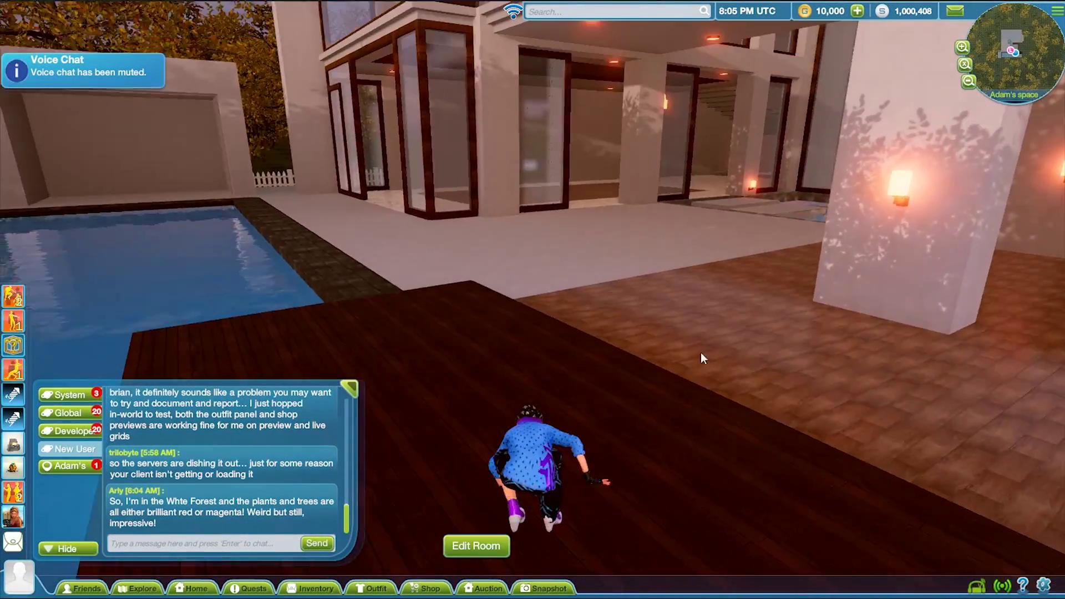
Enter room edit mode and move the Inspector and Objects in area windows apart to clear the view of the house.
click(481, 547)
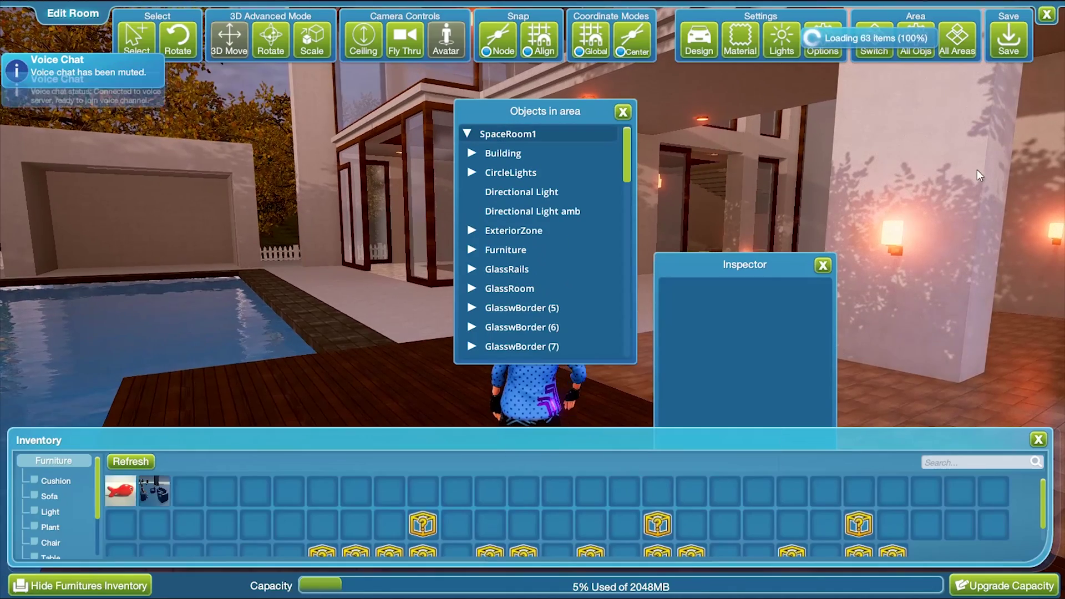
drag(751, 270, 956, 127)
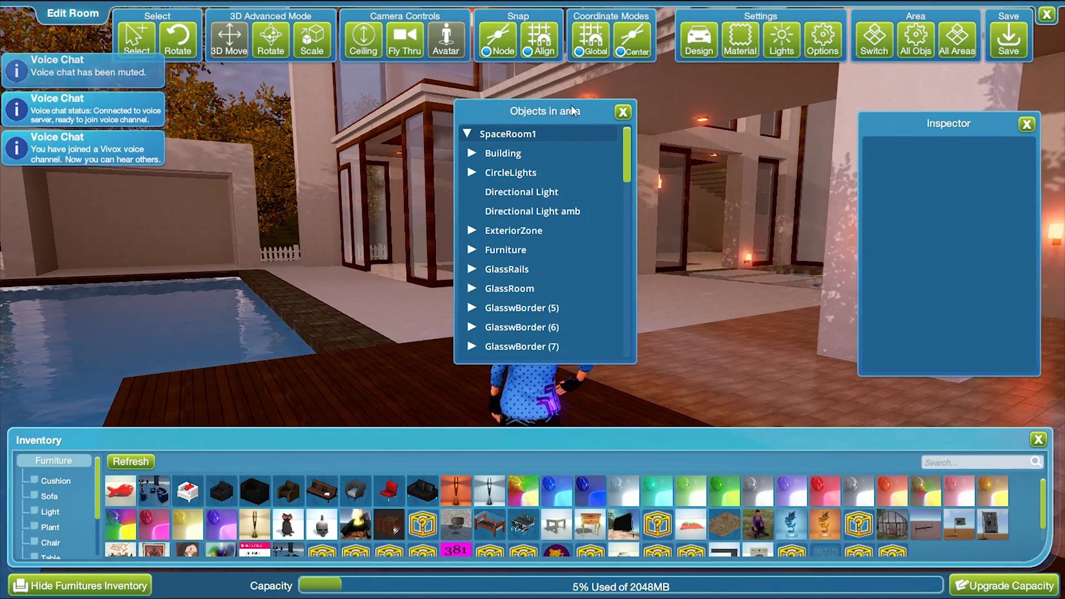
drag(571, 105, 117, 118)
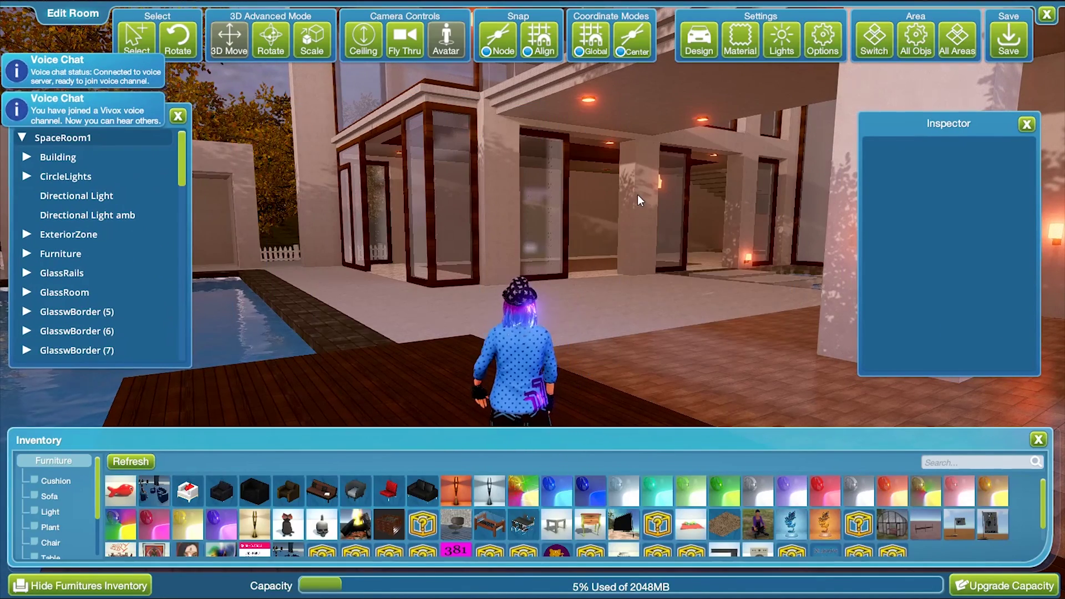
Switch to the fly-through camera and view the pool and house from above.
right_drag(637, 194, 647, 194)
click(411, 50)
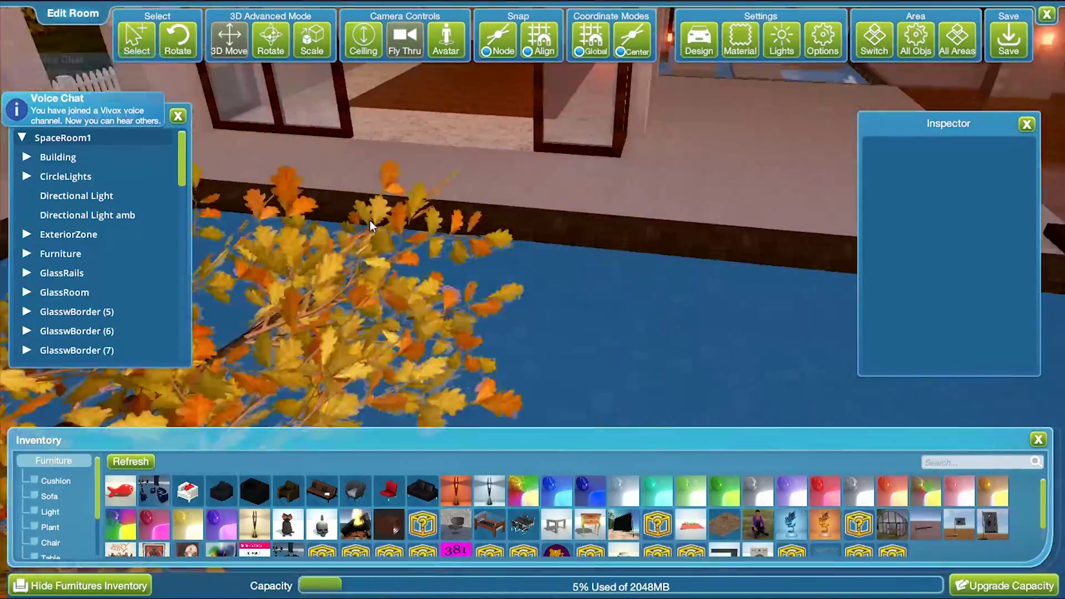
right_drag(369, 220, 241, 228)
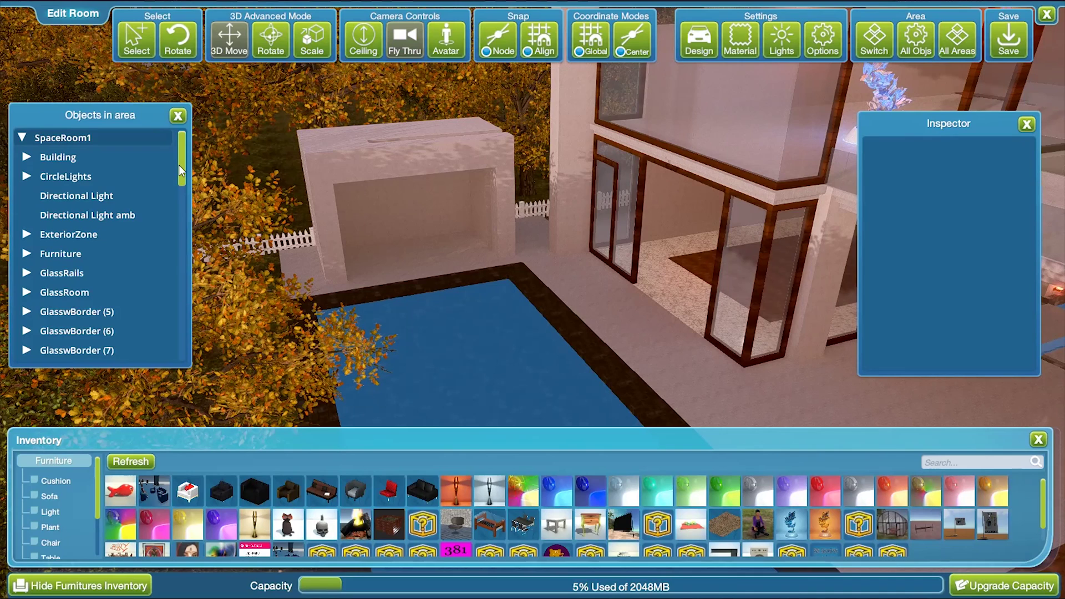
Browse the objects in the area and select the wall object pb_Wall3 for inspection.
mouse_move(181, 165)
mouse_down()
mouse_move(171, 315)
mouse_move(173, 182)
mouse_move(174, 285)
mouse_up()
scroll(174, 285, down, 3)
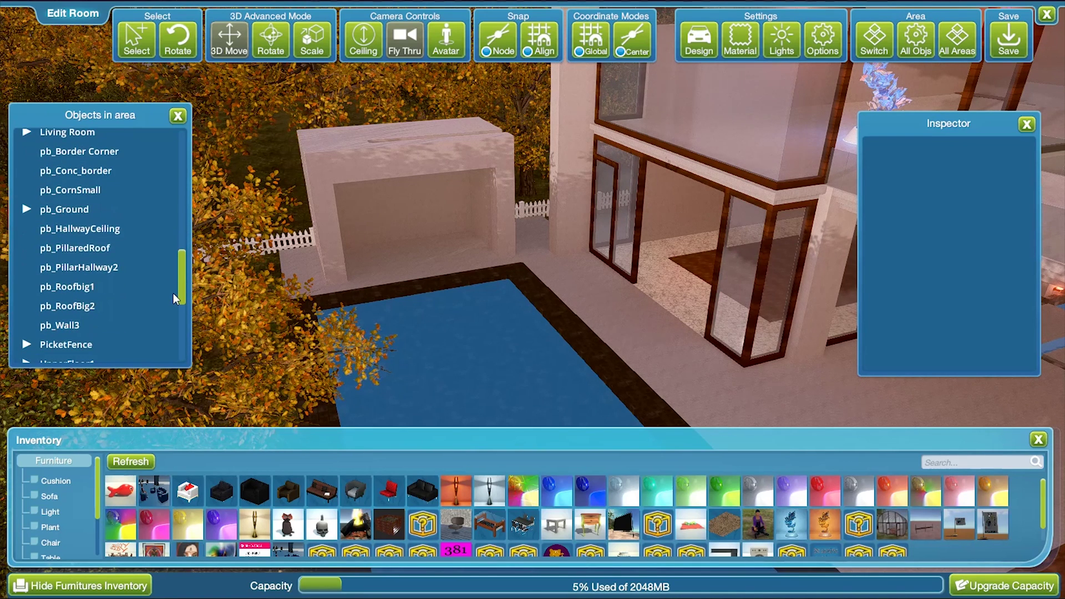
click(110, 266)
scroll(104, 246, down, 4)
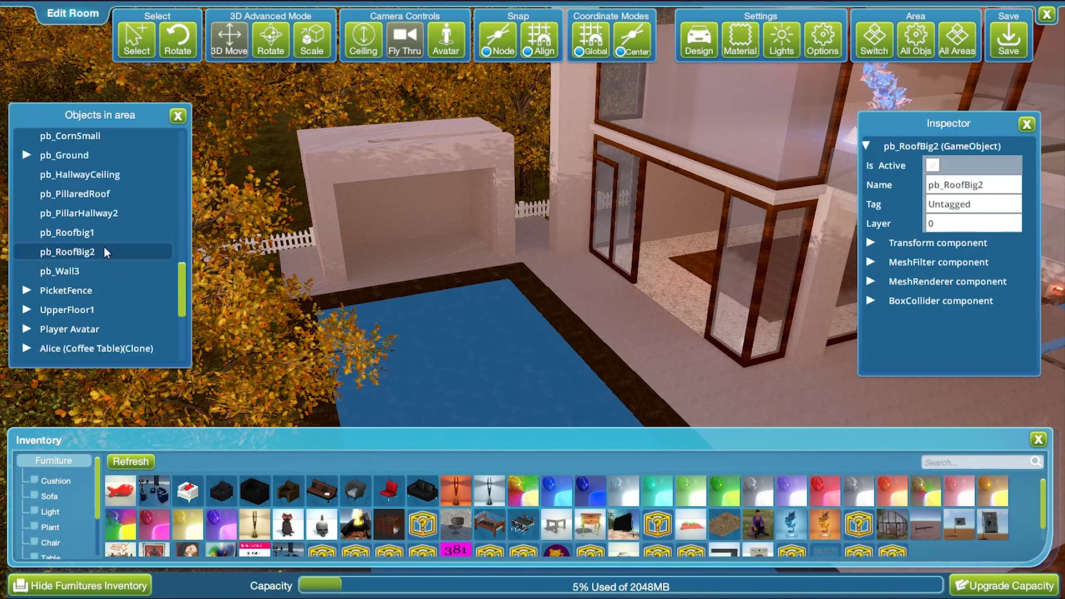
scroll(94, 212, up, 5)
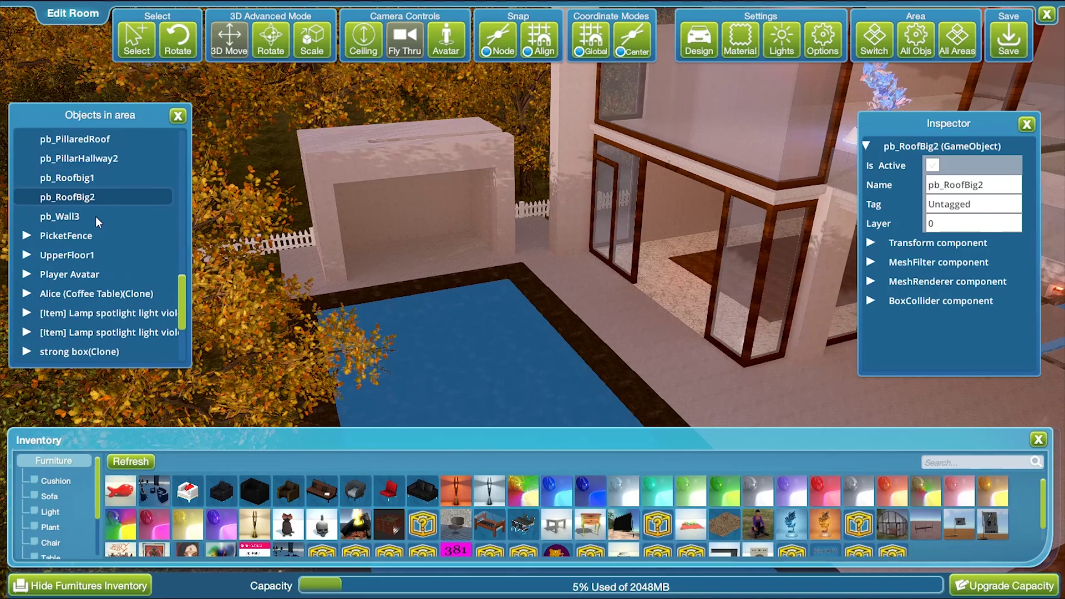
click(81, 226)
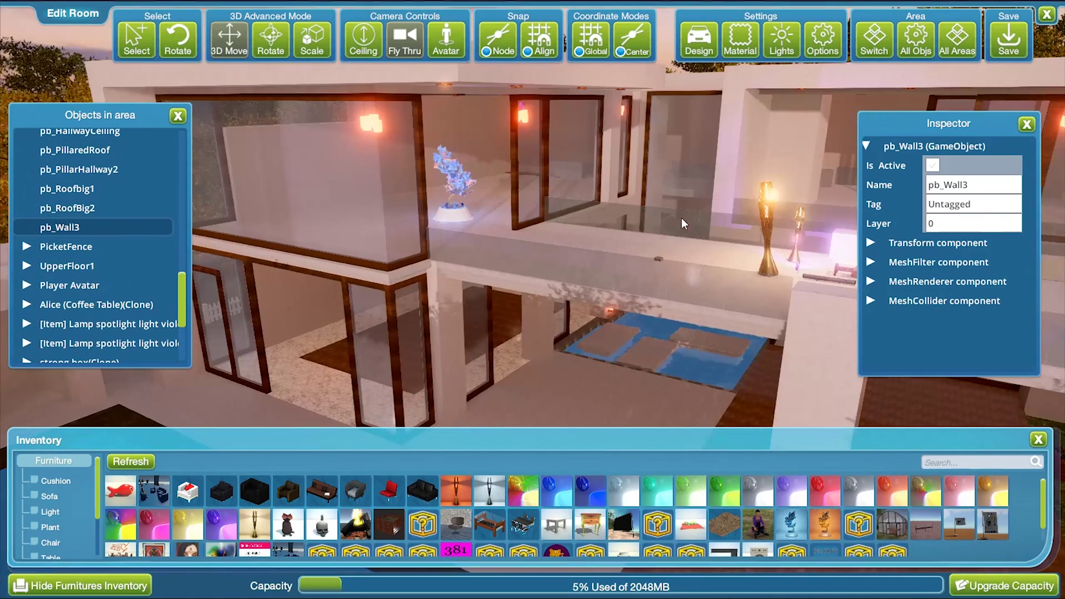
Set the color of the wall's shared concrete_085 material to red E70031.
click(872, 282)
scroll(884, 321, down, 2)
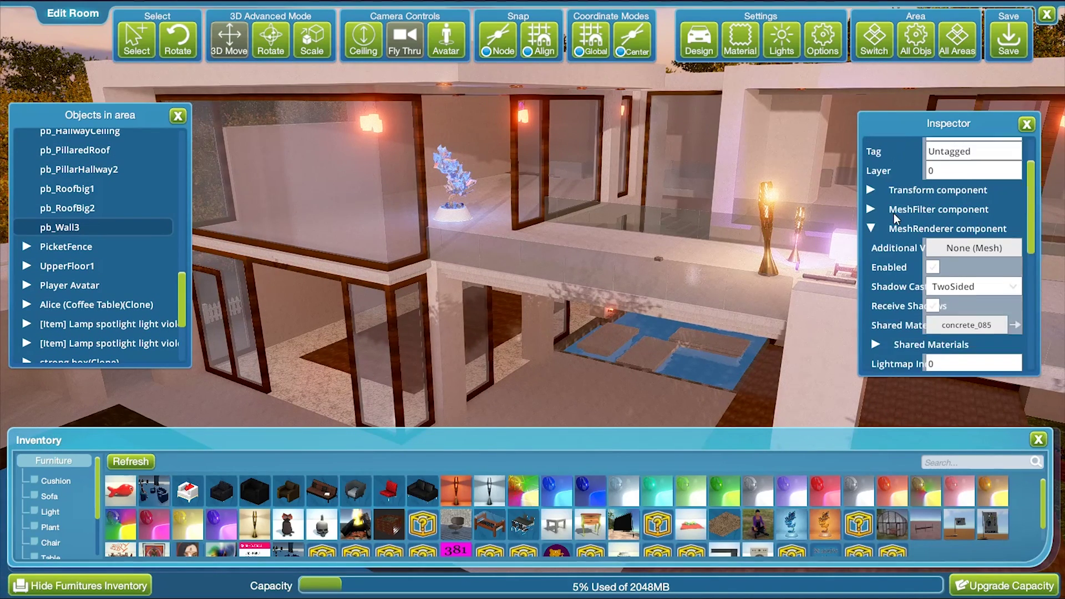
click(1016, 319)
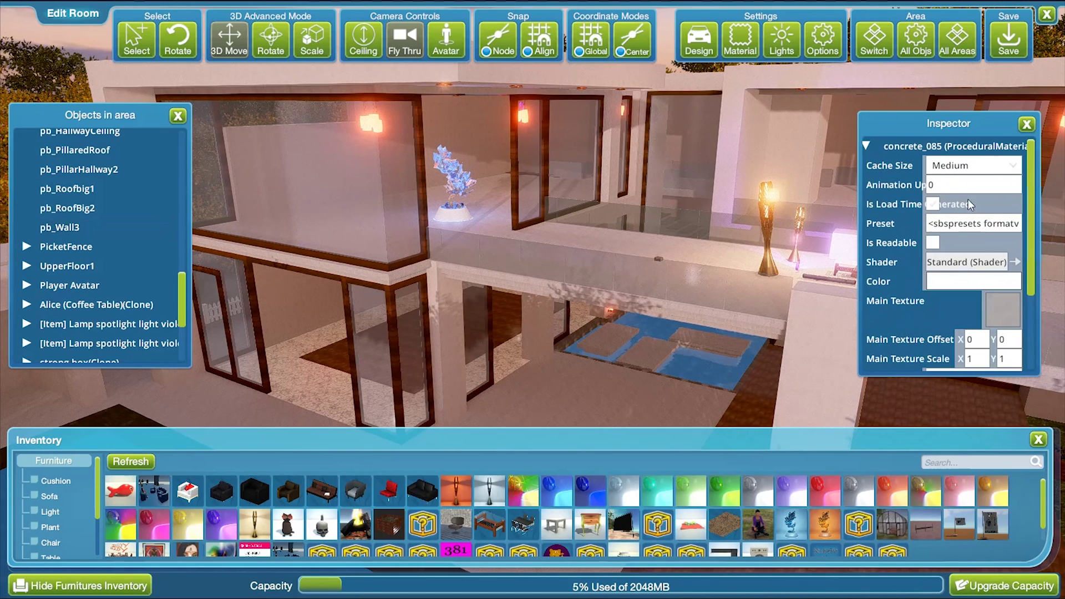
click(953, 281)
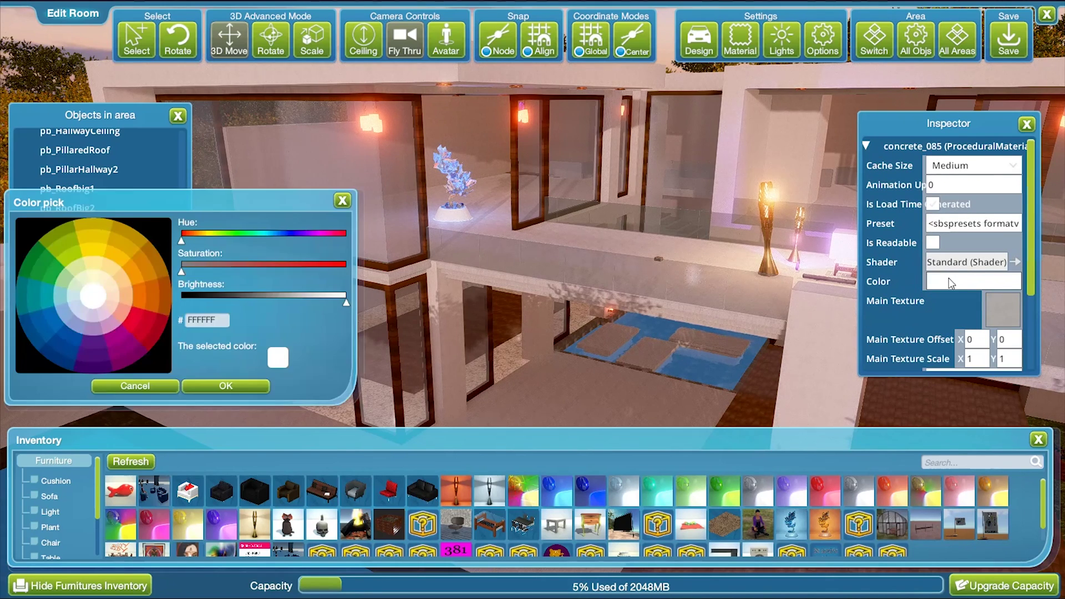
click(135, 316)
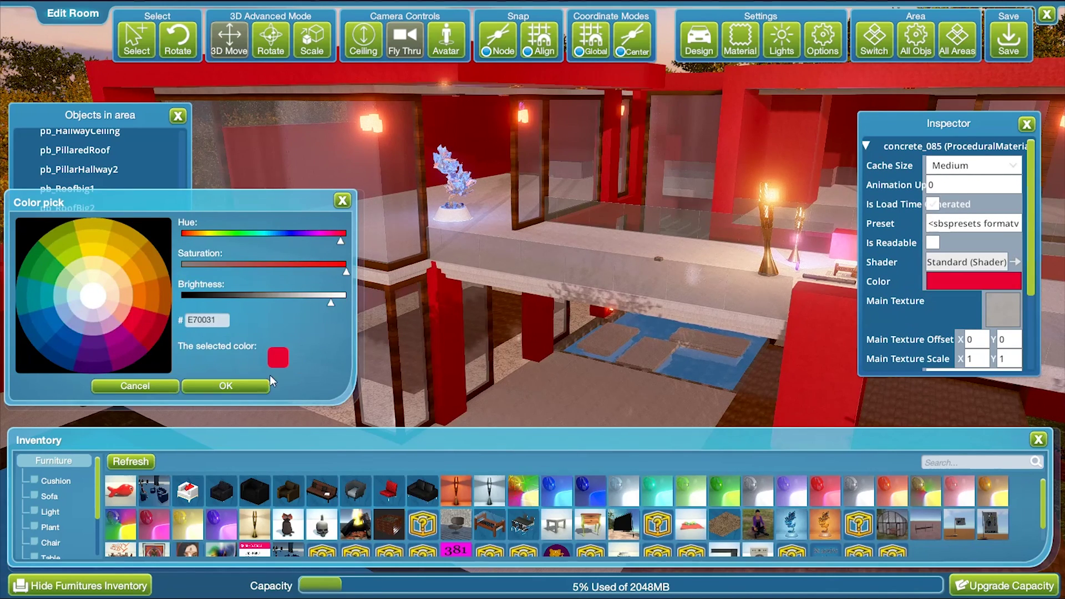
click(258, 386)
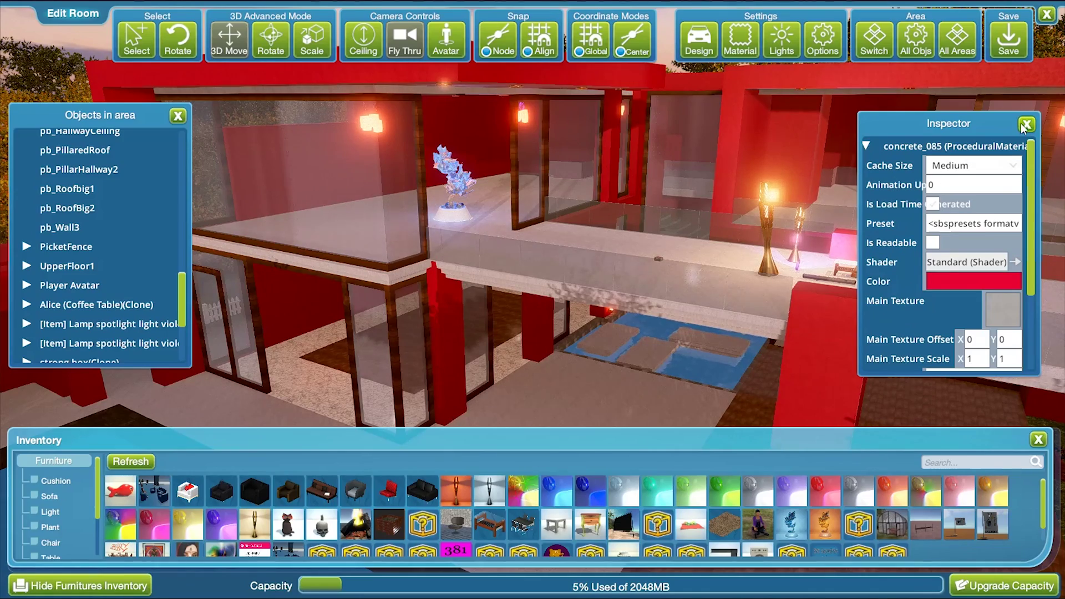
Deactivate the Directional Light amb object in the room.
right_drag(500, 207, 207, 268)
key(d)
key(w)
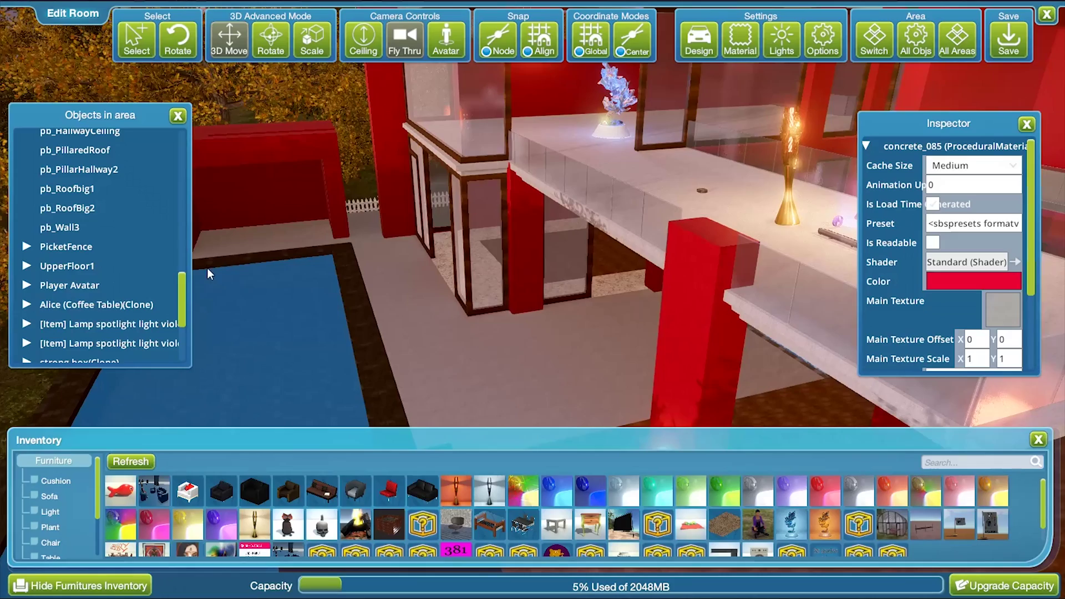
drag(181, 291, 185, 158)
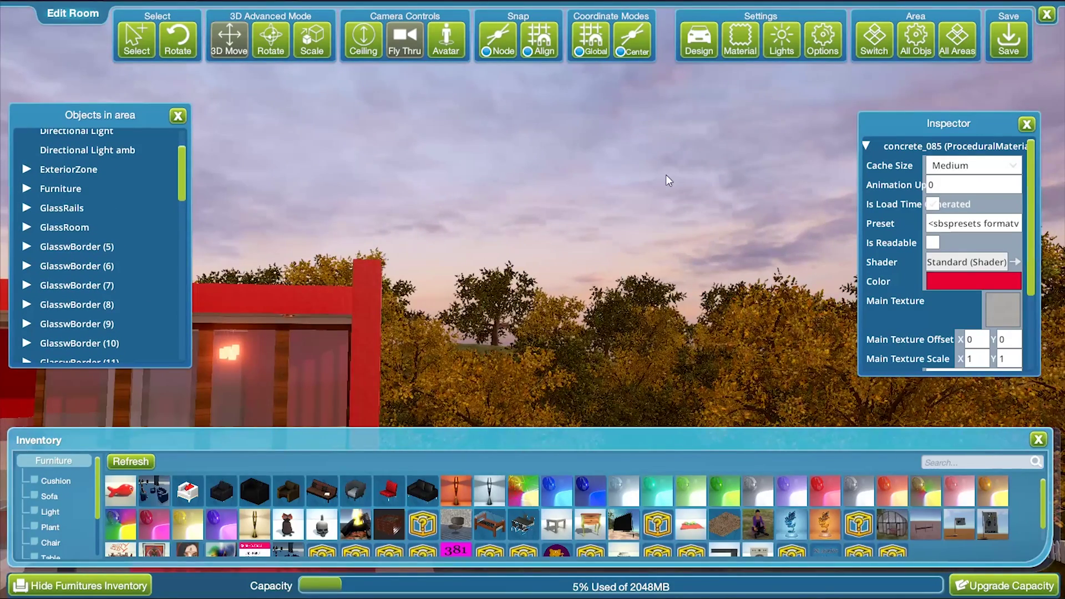
right_drag(667, 175, 492, 212)
key(s)
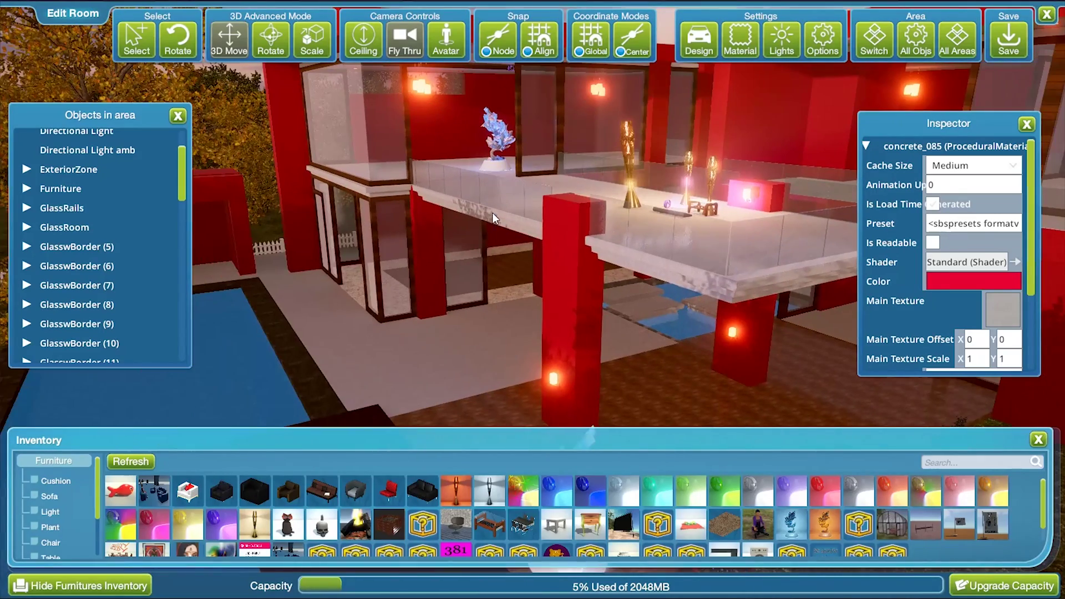
click(111, 151)
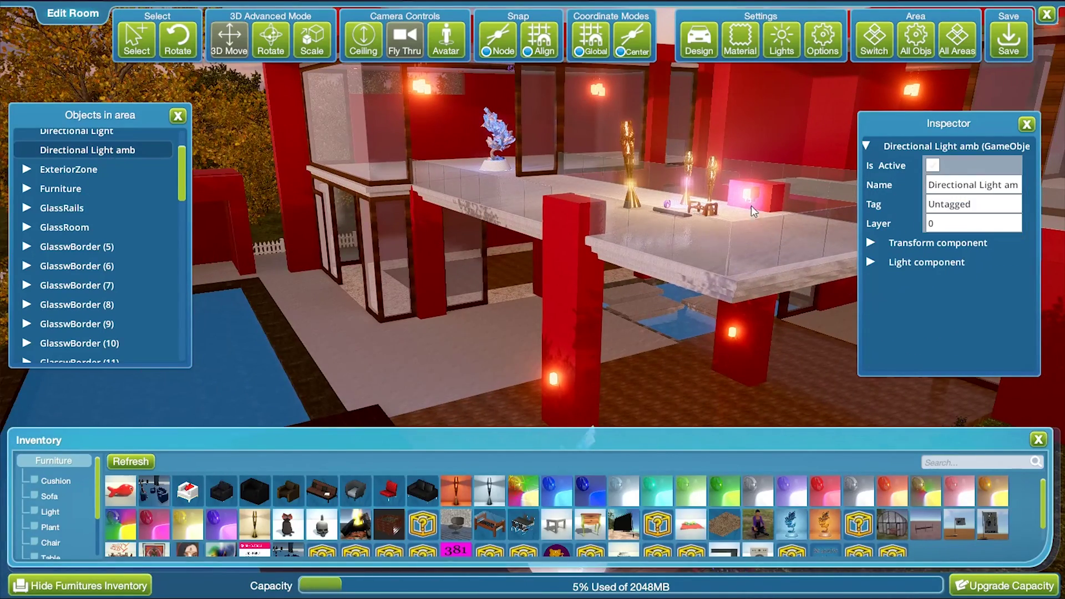
click(934, 165)
Set the light color of the Directional Light object to orange.
mouse_move(495, 242)
right_down()
mouse_move(685, 201)
mouse_move(474, 226)
mouse_move(492, 236)
right_up()
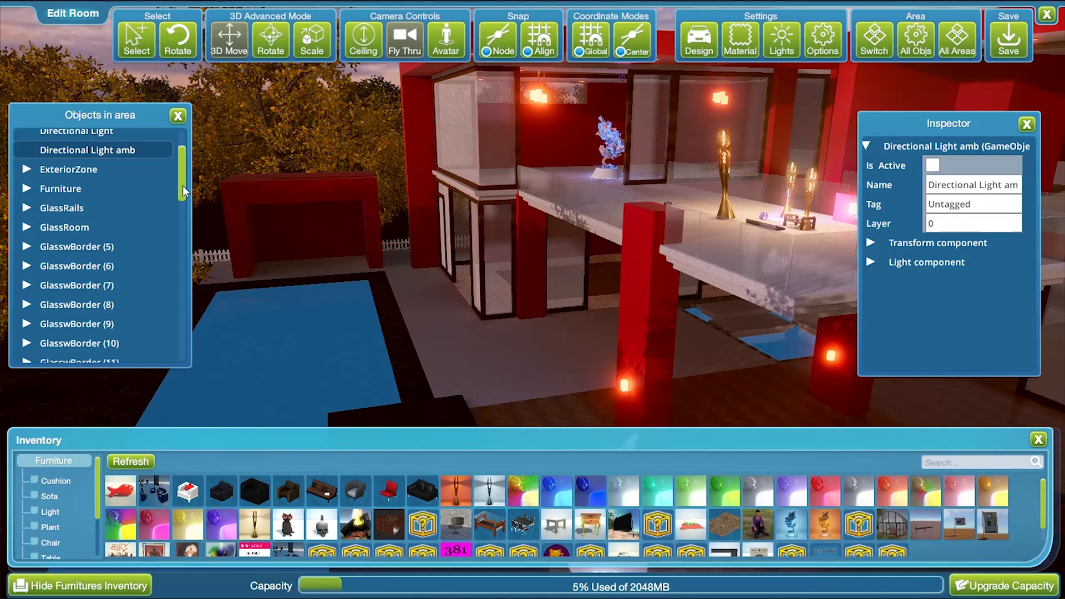
click(113, 133)
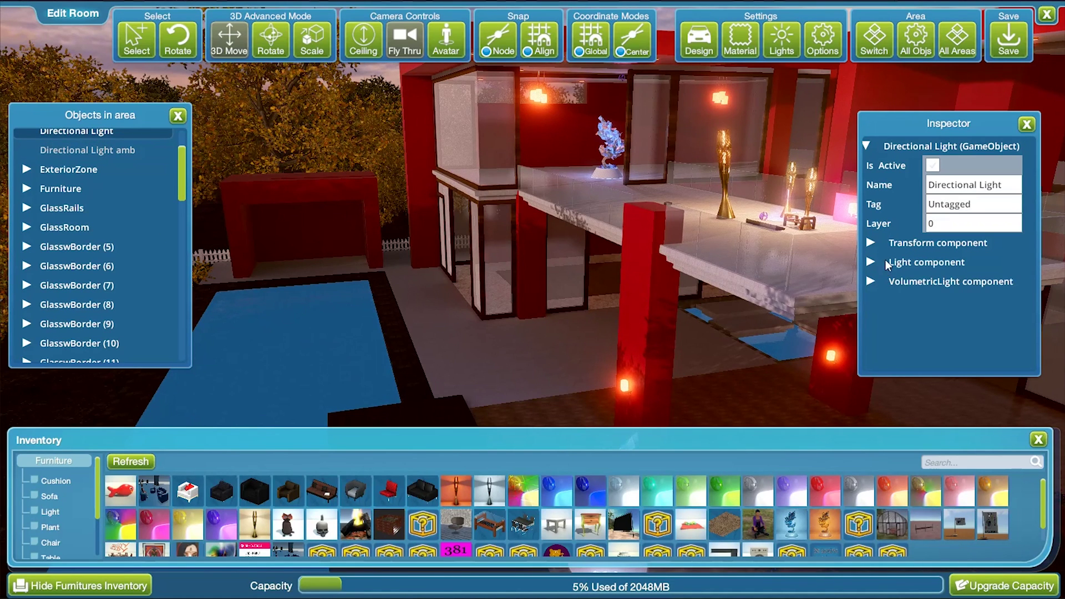
click(873, 263)
click(958, 306)
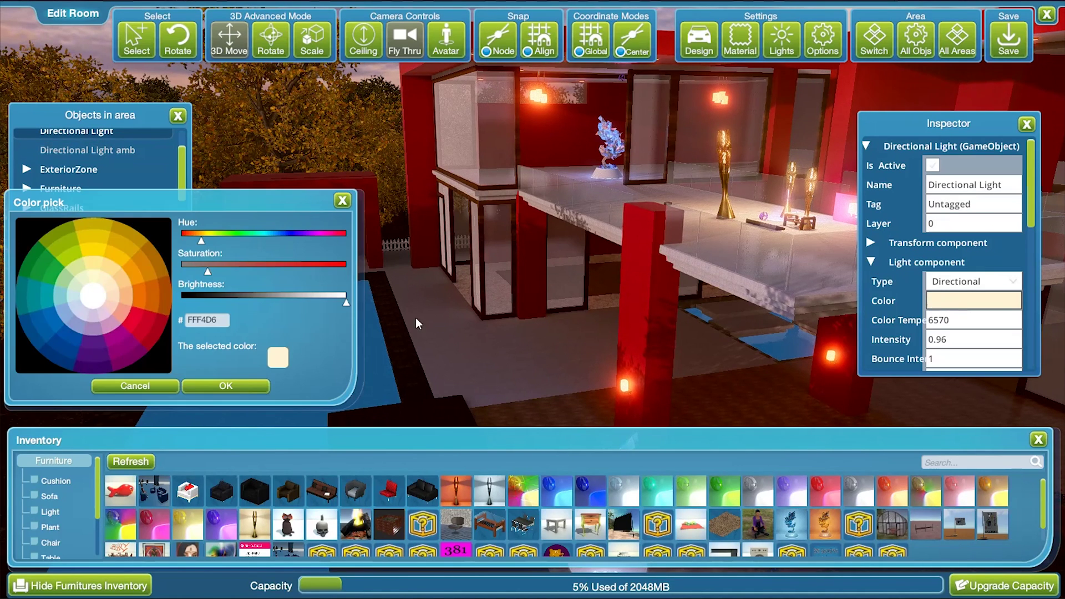
click(139, 297)
click(222, 385)
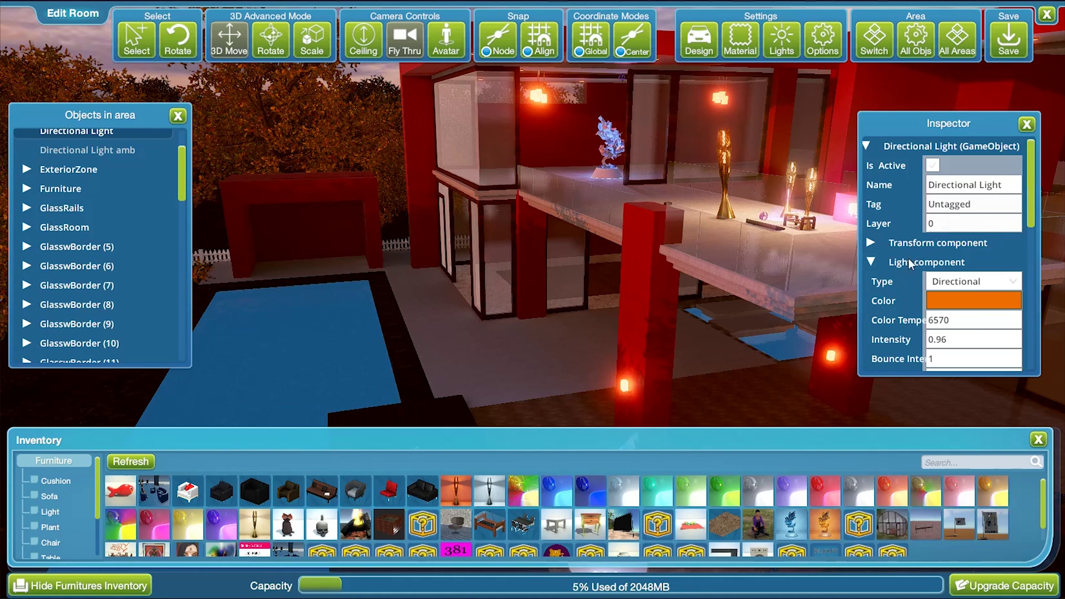
Set the intensity of the Directional Light to 3.
scroll(891, 244, down, 2)
scroll(901, 207, down, 1)
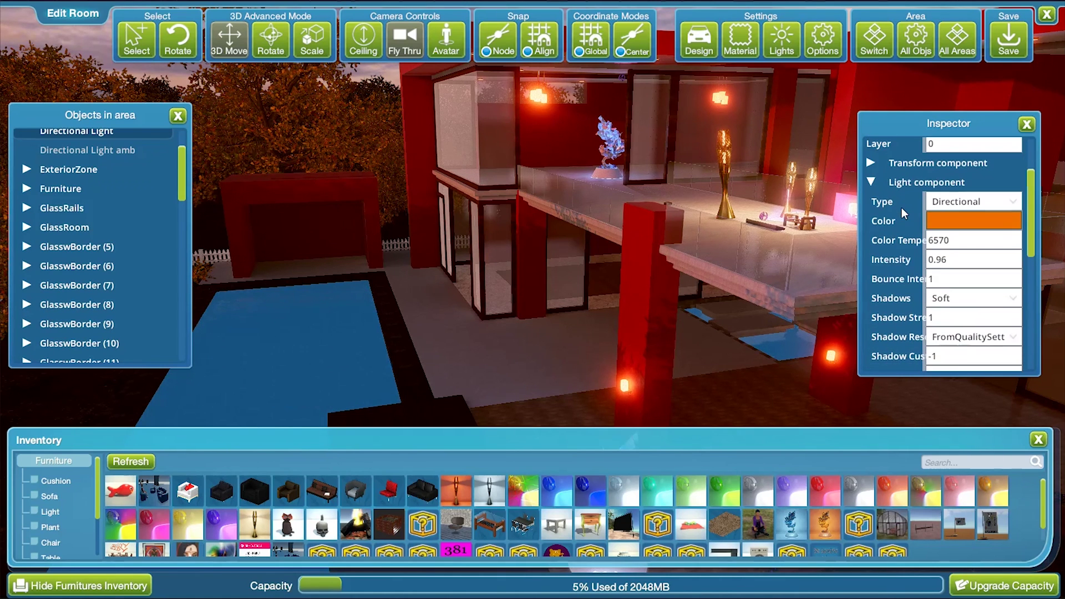
scroll(944, 244, down, 1)
text(3)
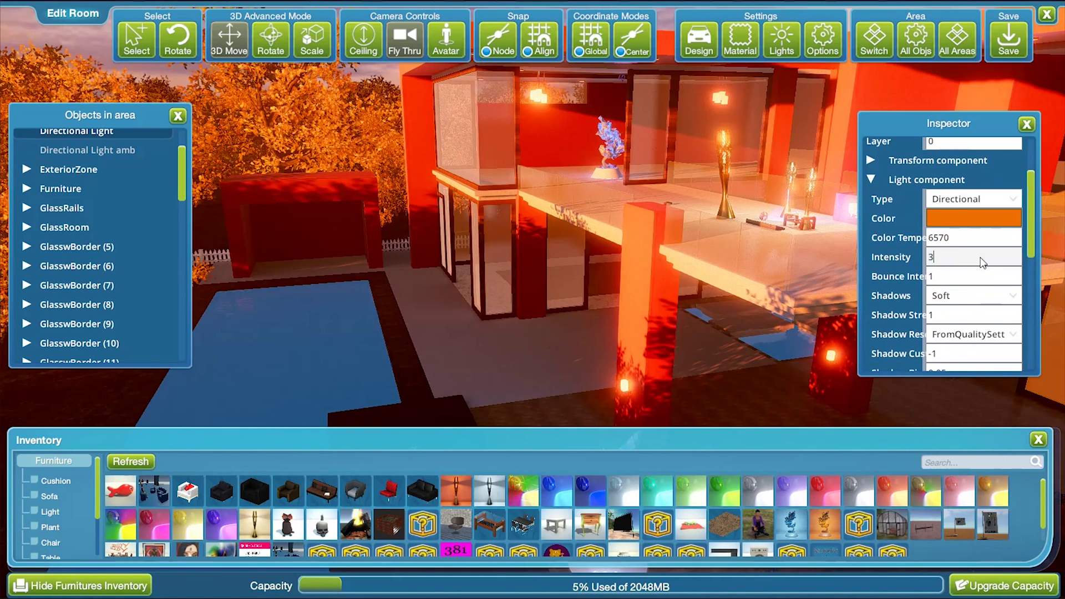
Select the crystal tree planter near the pool deck, toggle align snapping and deselect the planter.
text(w)
right_drag(578, 231, 608, 256)
key(w)
key(s)
click(637, 368)
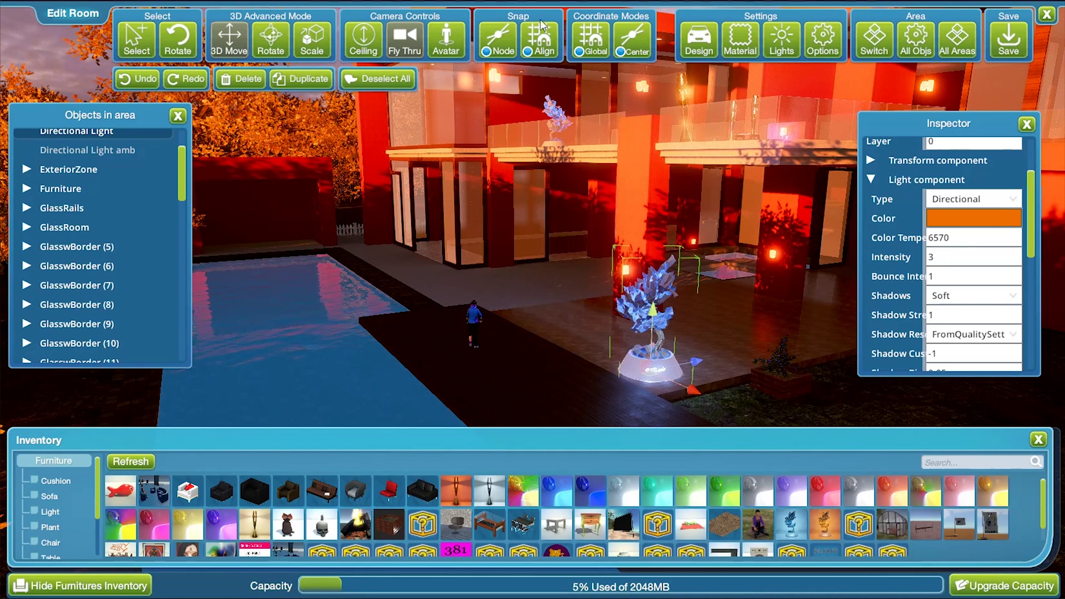
click(529, 307)
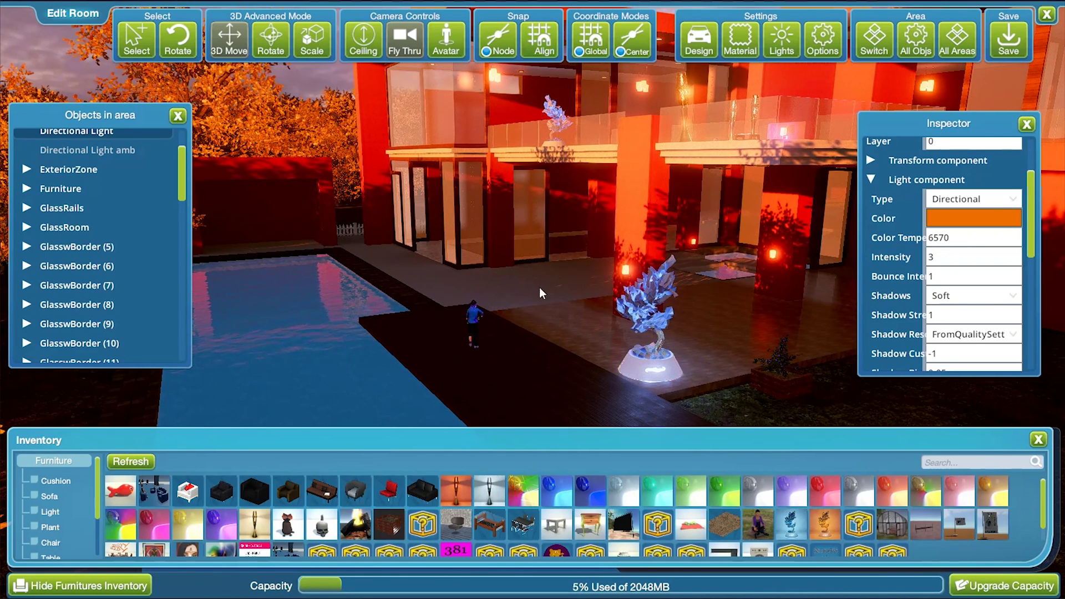
Close the Inspector and Objects in area windows to free the view of the house.
right_drag(576, 234, 510, 254)
key(e)
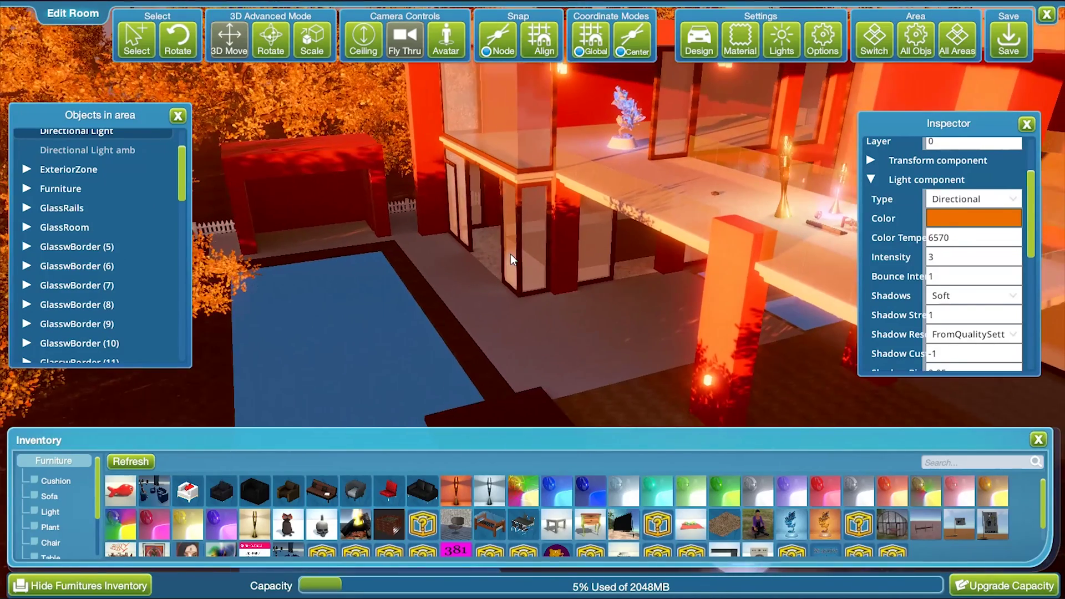
click(1027, 125)
drag(115, 120, 975, 152)
click(1036, 146)
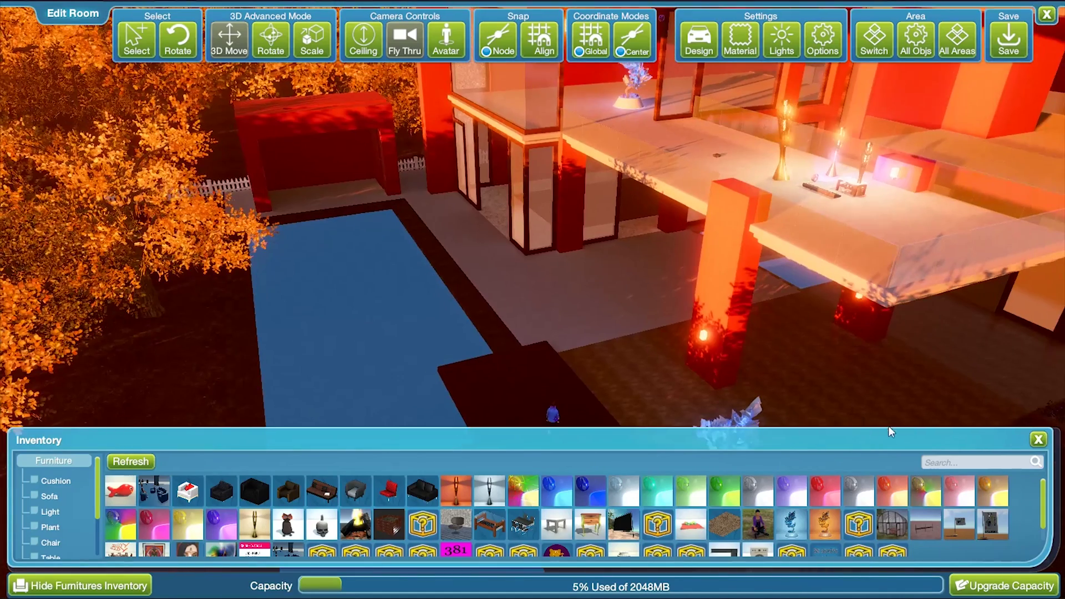
Search the furniture inventory for "ief" and bring the pool and deck area into view.
click(957, 462)
text(ief)
right_drag(286, 305, 302, 328)
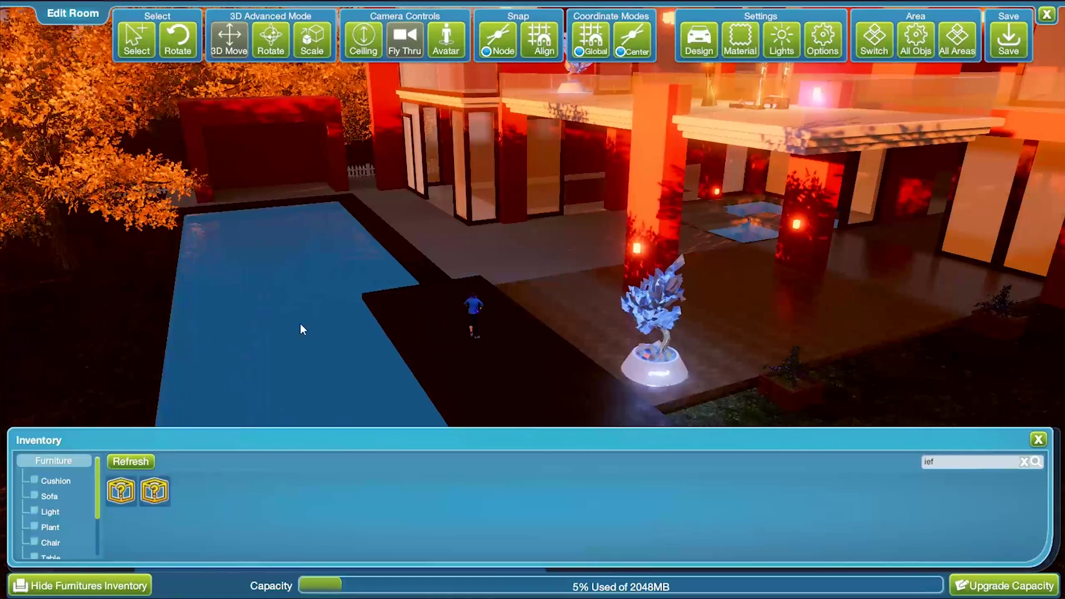
Place the first of the two found inventory items, a large shade sail, over the pool deck.
click(122, 494)
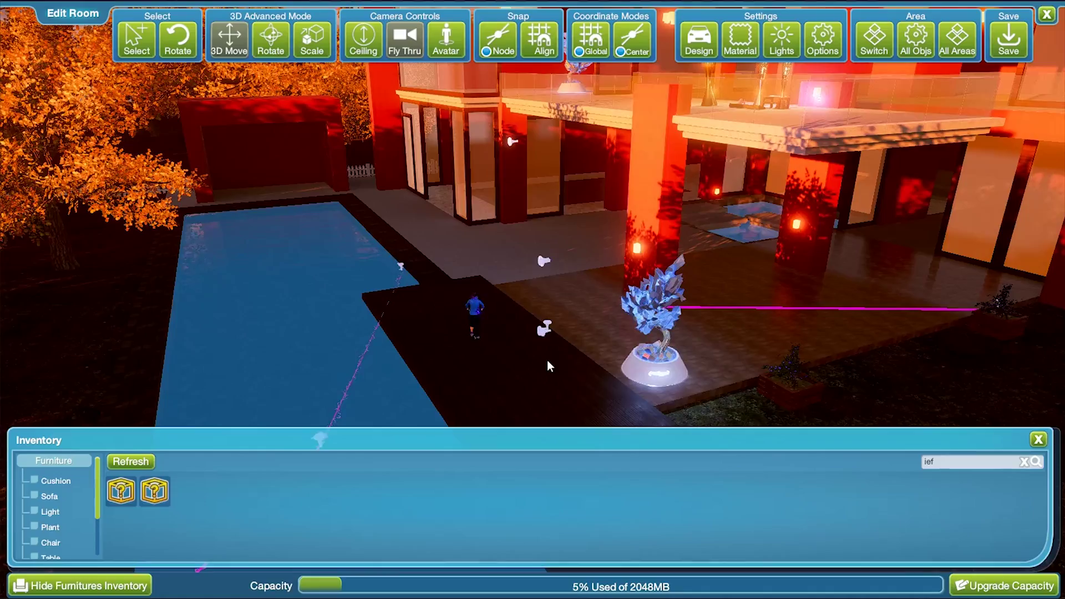
scroll(400, 266, down, 5)
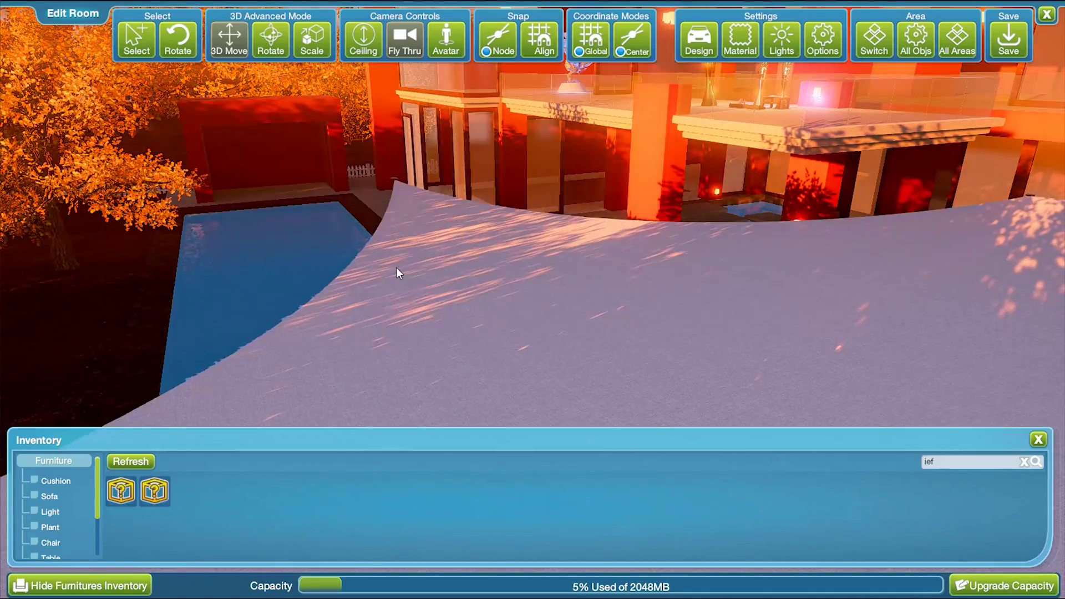
right_drag(355, 250, 361, 229)
scroll(531, 225, up, 5)
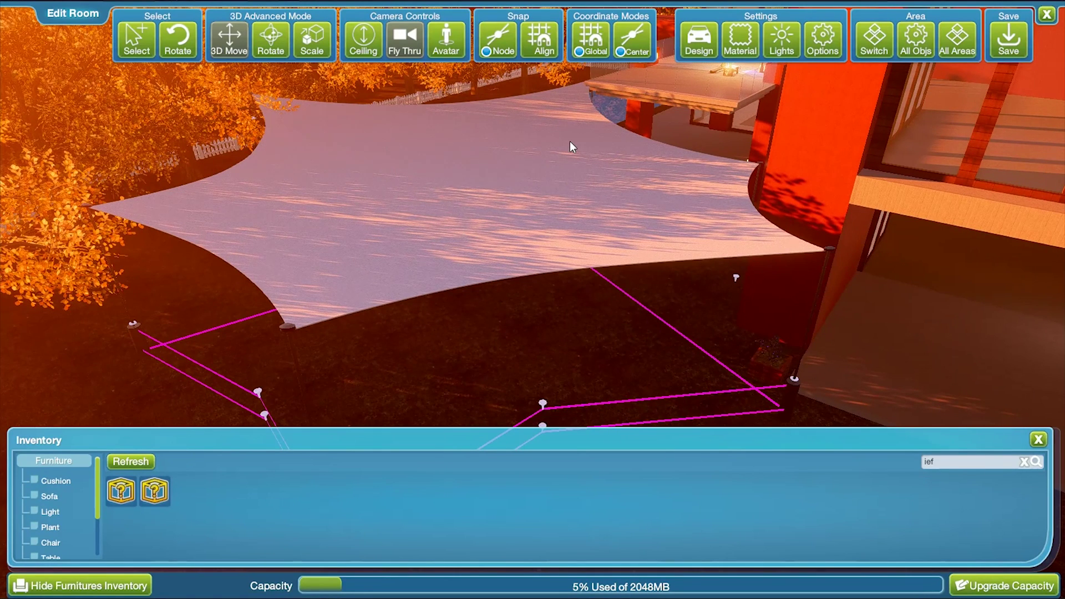
Select the shade sail and shift it across the garden so it covers the pool next to the house.
click(547, 152)
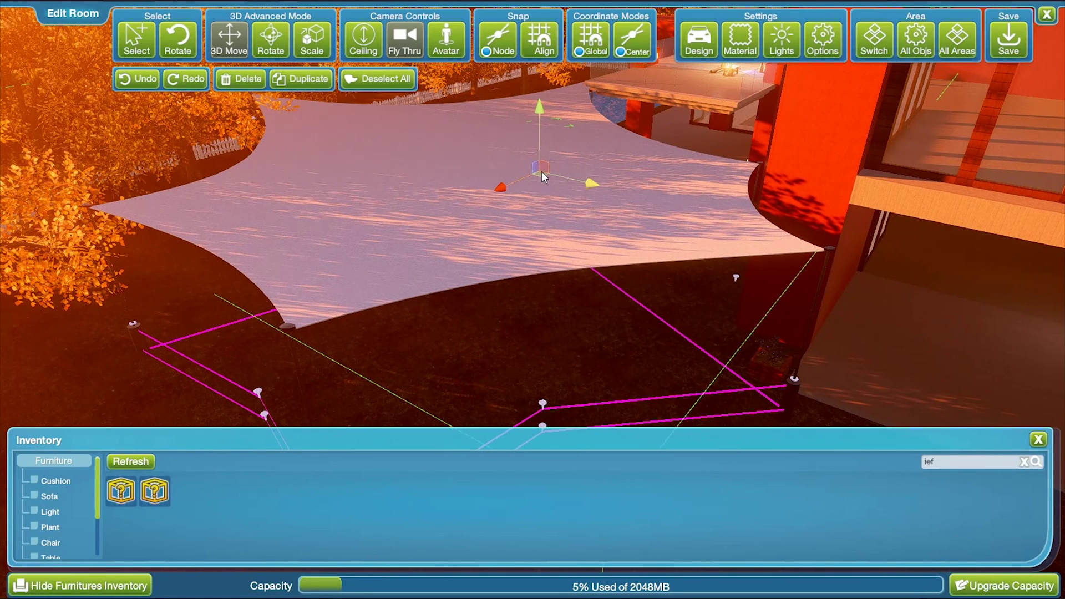
drag(541, 174, 515, 156)
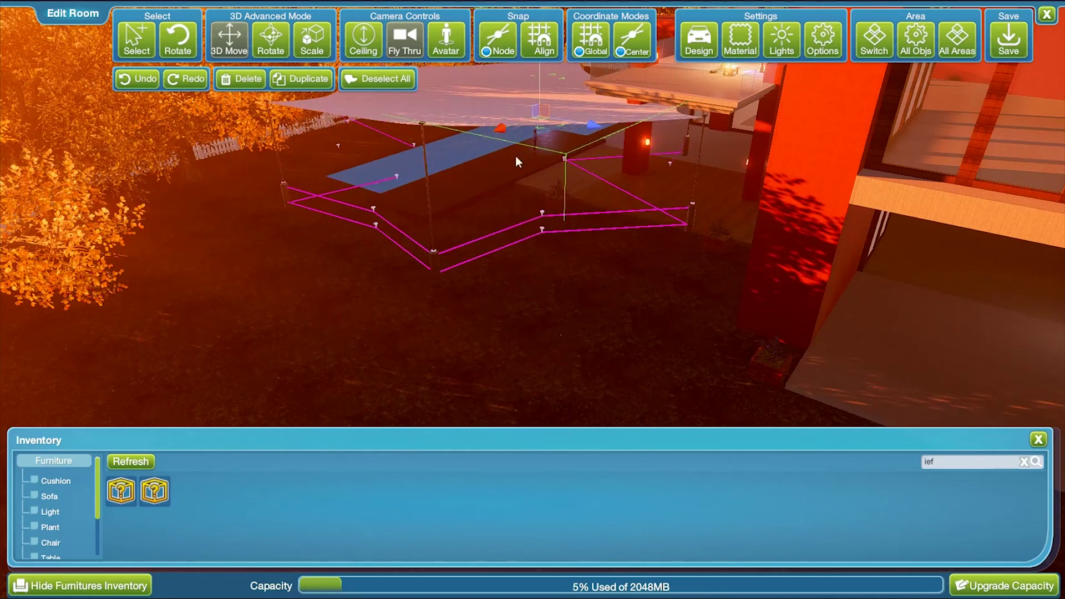
right_drag(515, 156, 566, 237)
drag(605, 178, 544, 175)
key(e)
key(w)
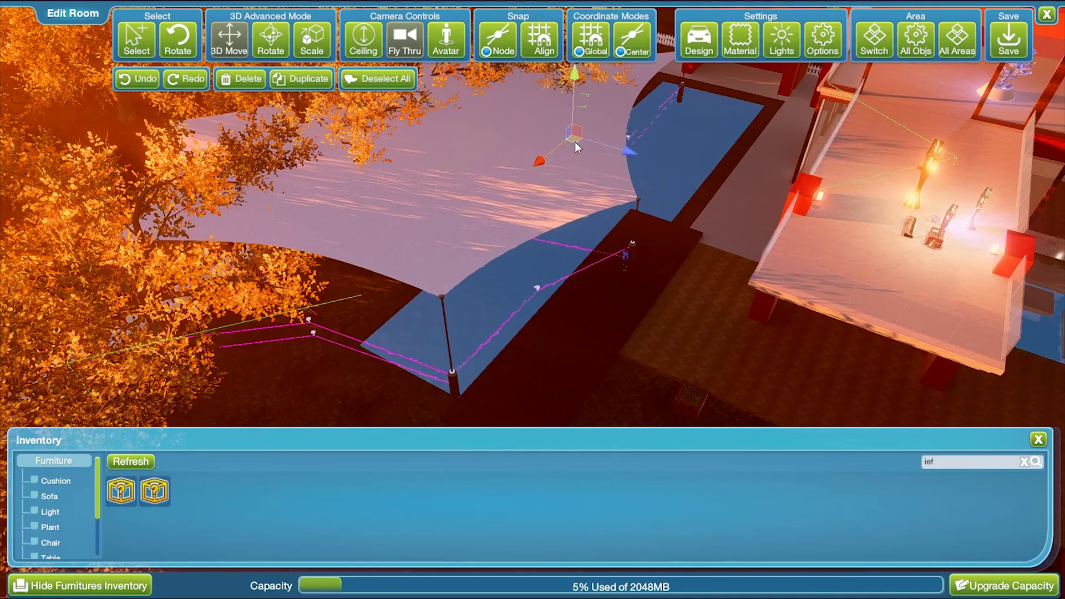
drag(575, 142, 650, 178)
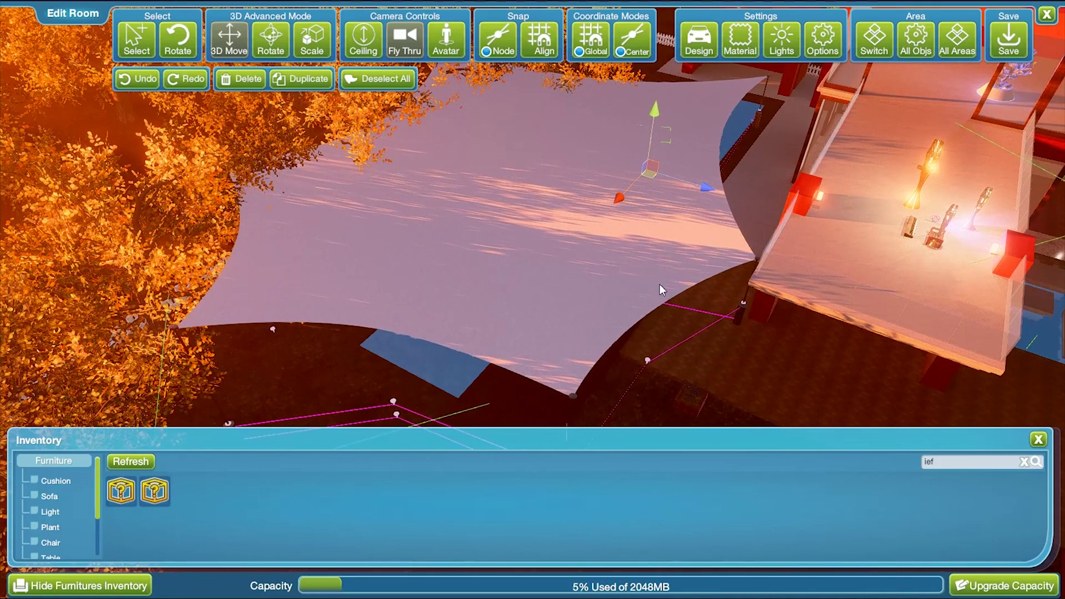
Move the sail's support pole away from the red house column to the dark deck along the pool.
right_drag(661, 284, 609, 264)
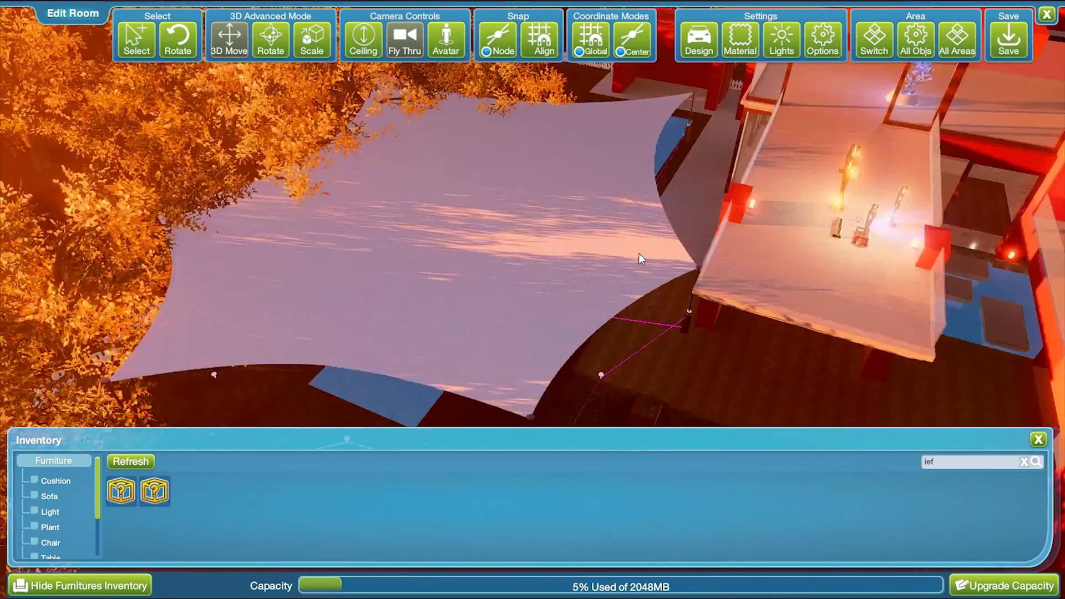
key(w)
right_drag(639, 254, 669, 246)
key(w)
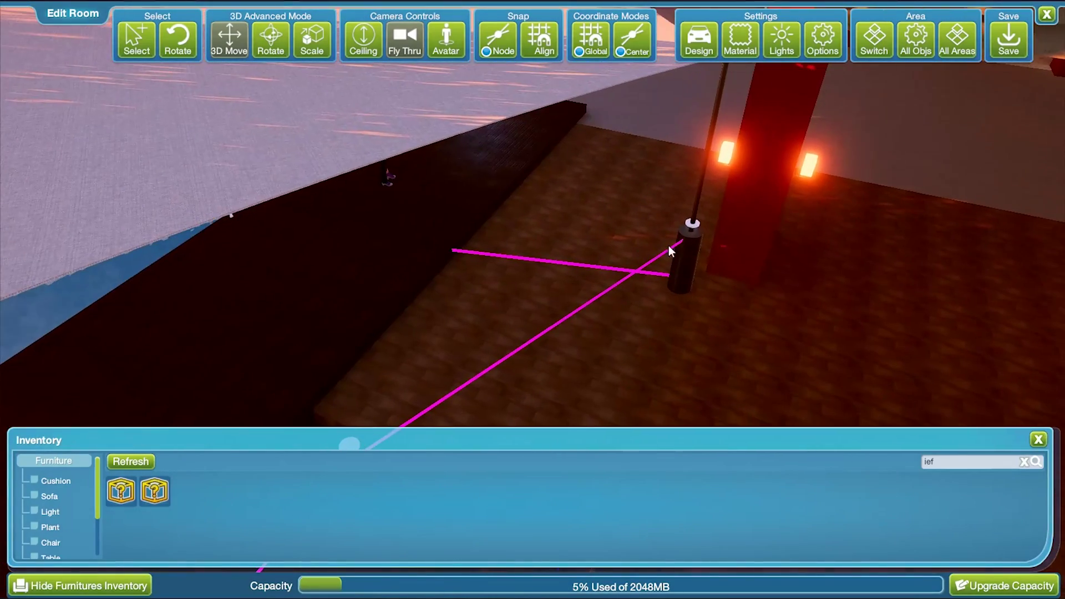
drag(691, 229, 525, 100)
right_drag(525, 100, 513, 153)
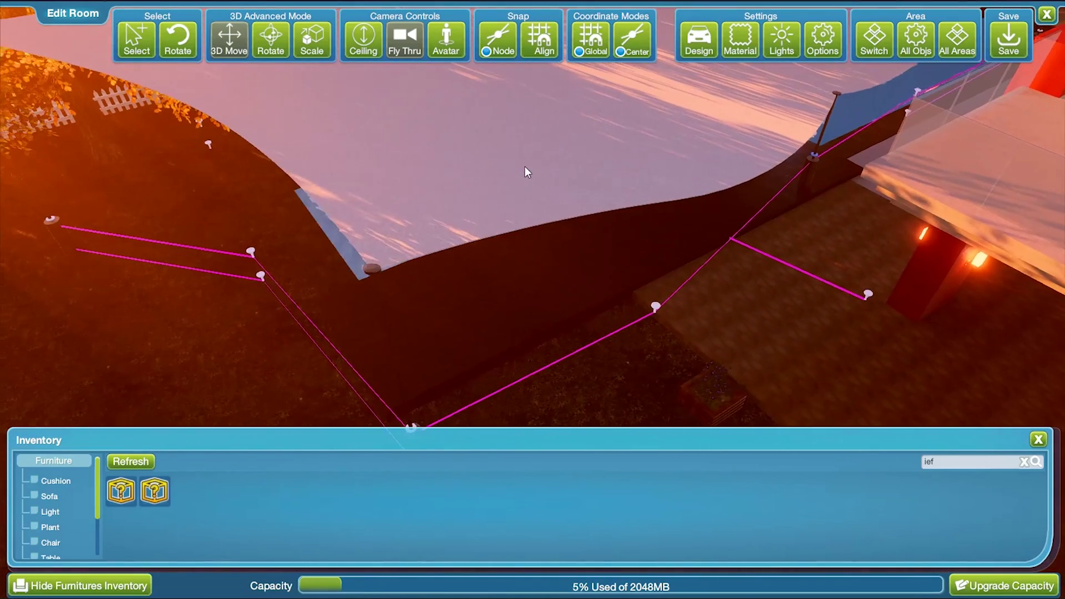
Move the sail's edge node onto the pool deck and pull the nearest corner pole in to the deck corner.
drag(653, 308, 612, 199)
right_drag(528, 283, 542, 265)
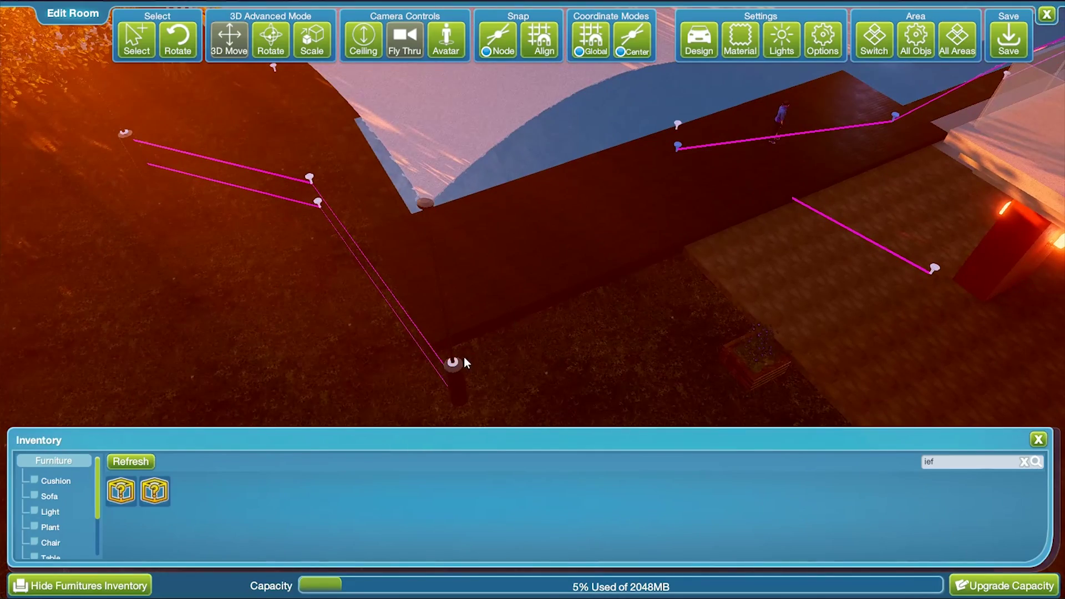
drag(458, 366, 410, 338)
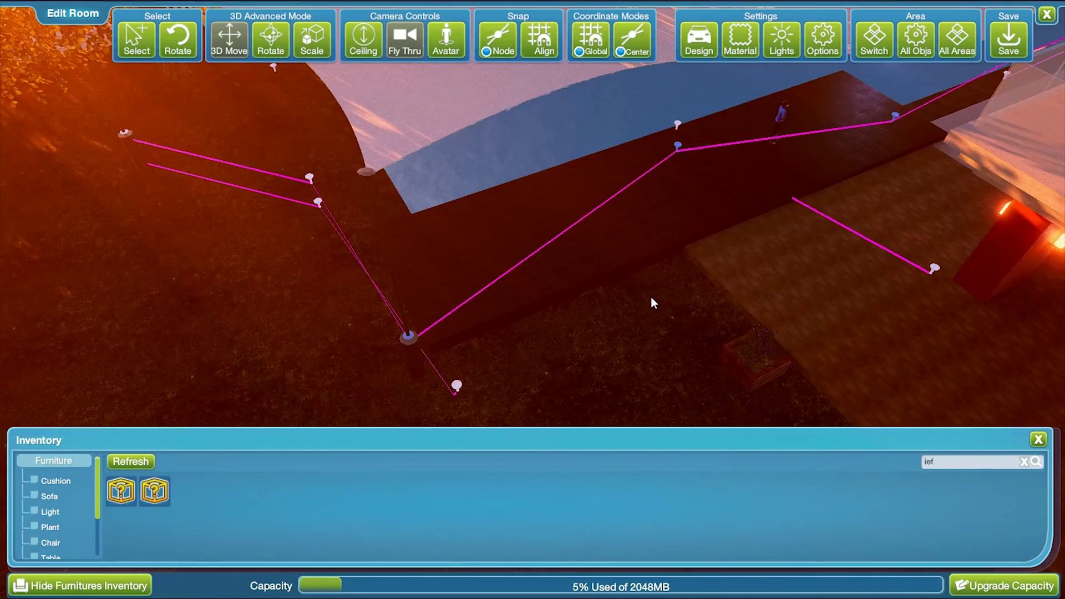
Move the garden-side corner pole close to the end of the pool and align the neighbouring node with the pool edge.
right_drag(652, 299, 650, 256)
key(w)
key(a)
key(a)
key(s)
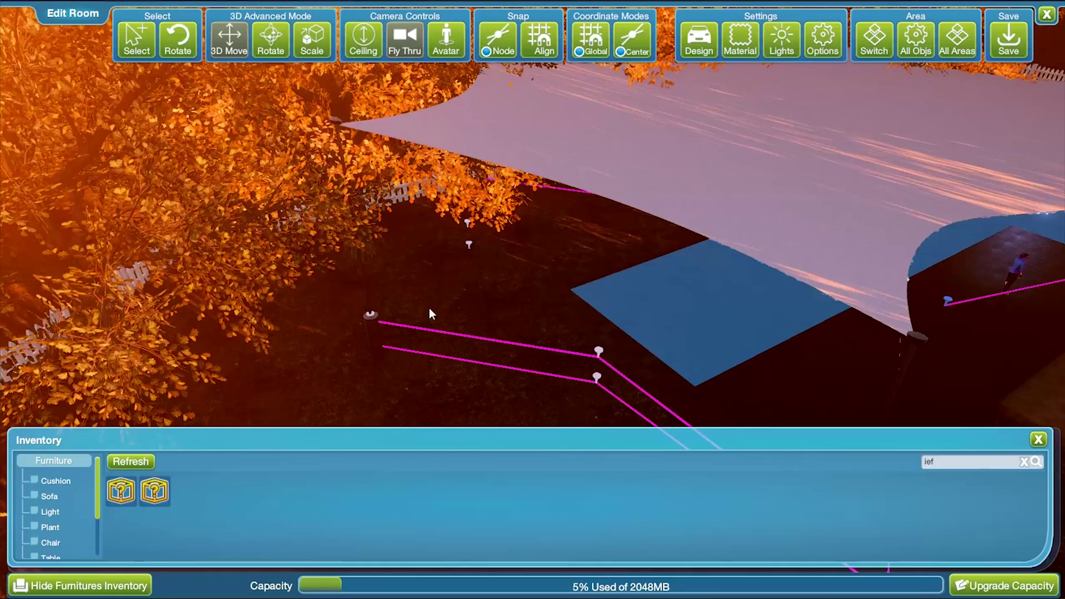
drag(372, 316, 536, 274)
drag(598, 351, 649, 340)
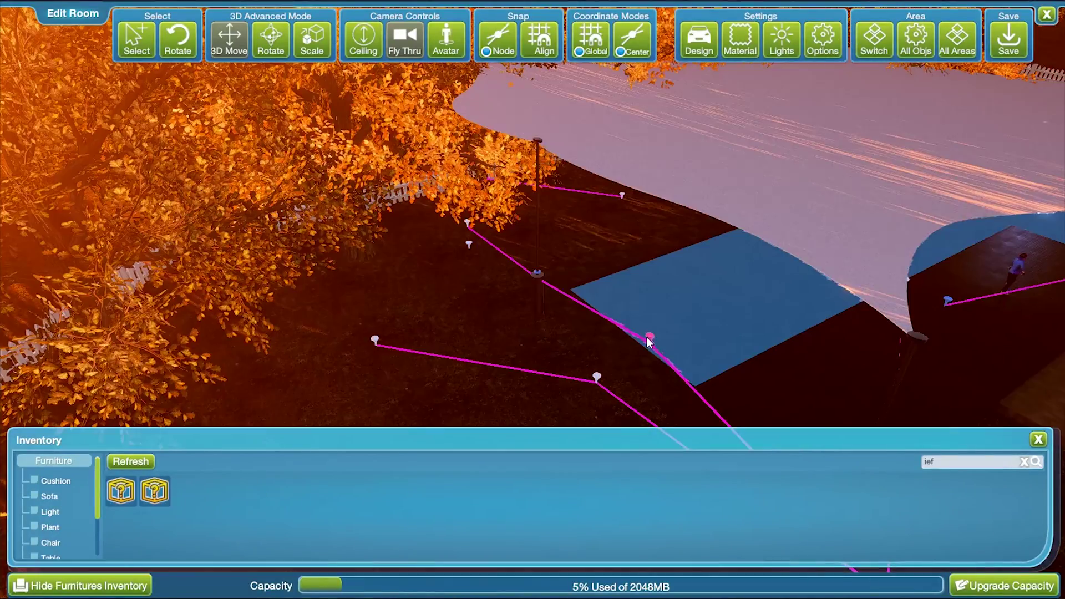
Reposition the sail's far support pole near the trees and pull the pole at the white fence inward.
right_drag(583, 258, 487, 205)
key(w)
key(s)
scroll(488, 208, down, 10)
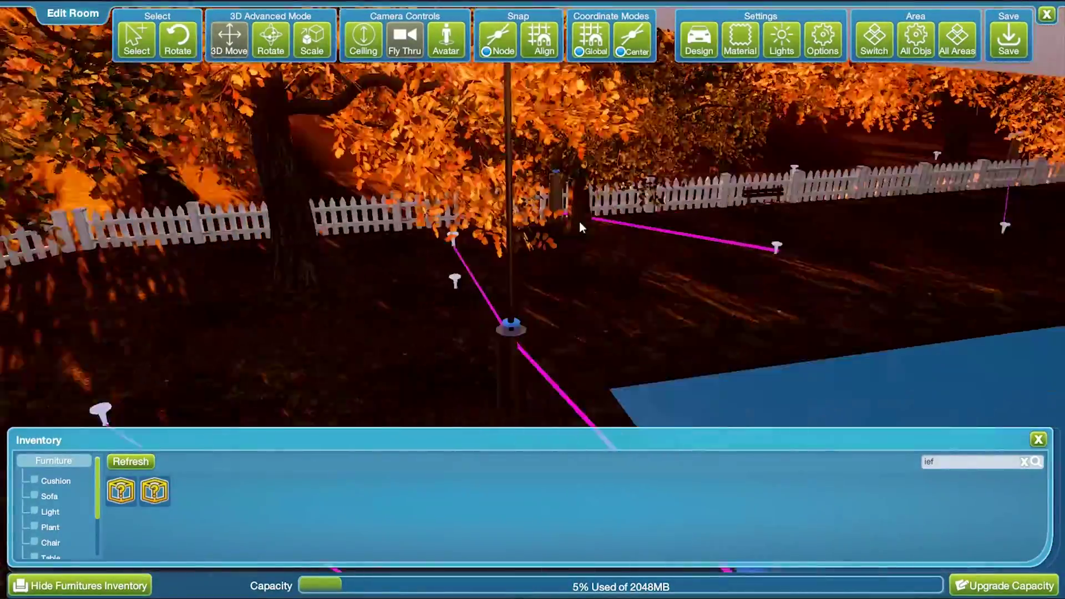
drag(491, 237, 861, 262)
right_drag(752, 262, 420, 245)
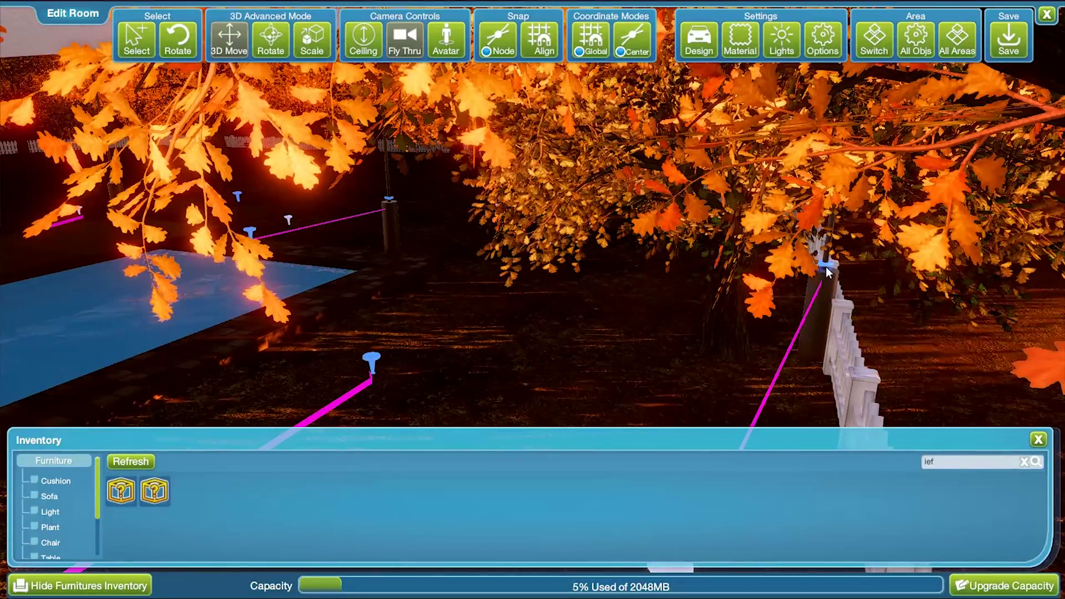
drag(826, 267, 205, 371)
Adjust the sail's outer edge beside the trees by moving its pole and node.
right_drag(645, 271, 738, 235)
drag(259, 218, 1021, 214)
right_drag(677, 232, 752, 210)
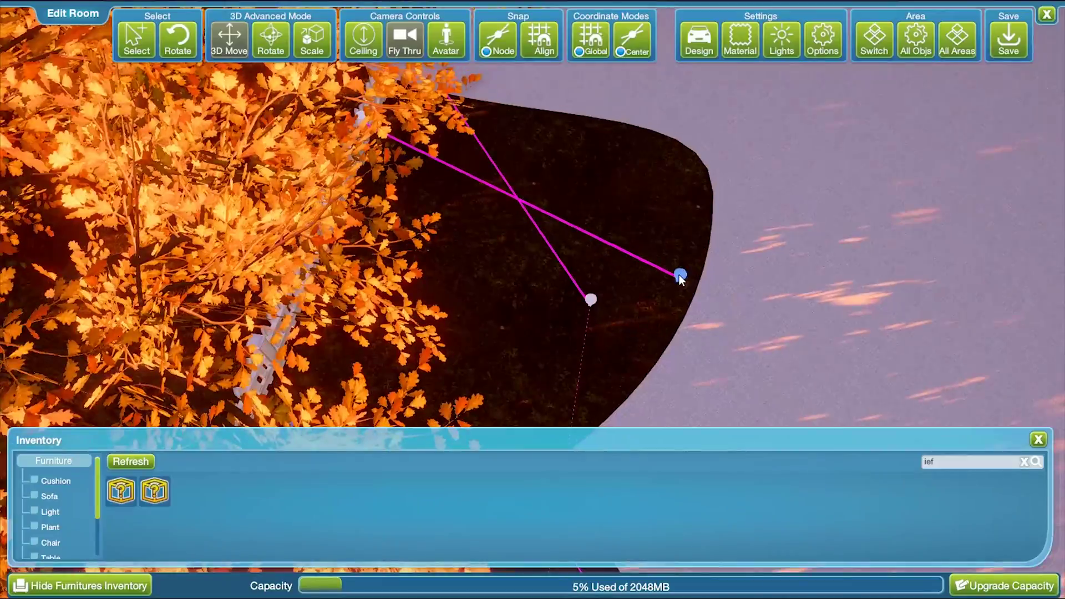
drag(680, 274, 641, 190)
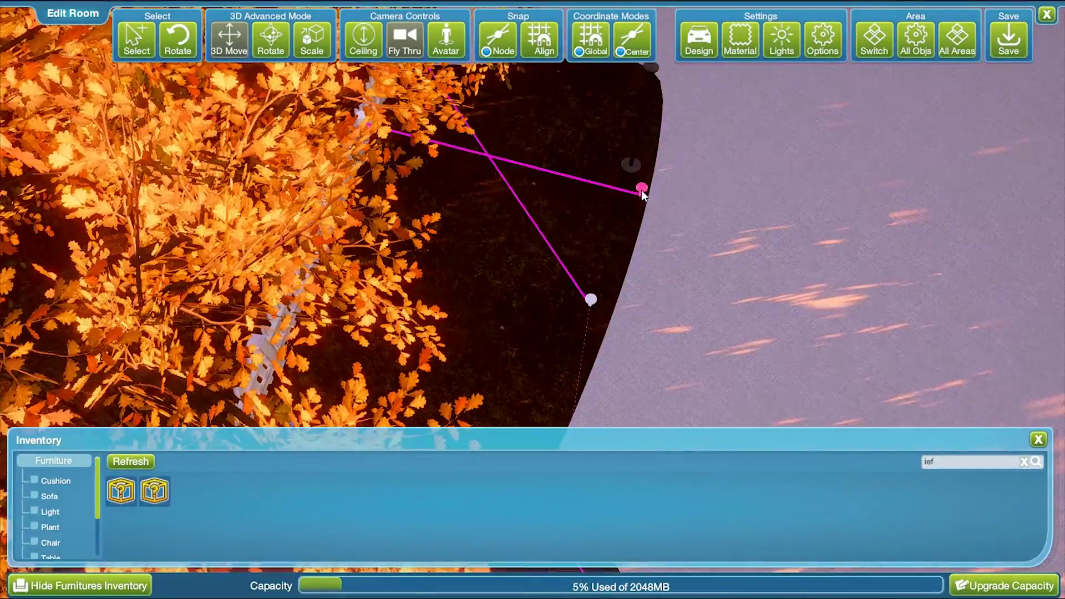
Move the sail's corner pole from beyond the white fence back inside the garden.
right_drag(641, 190, 1017, 112)
key(s)
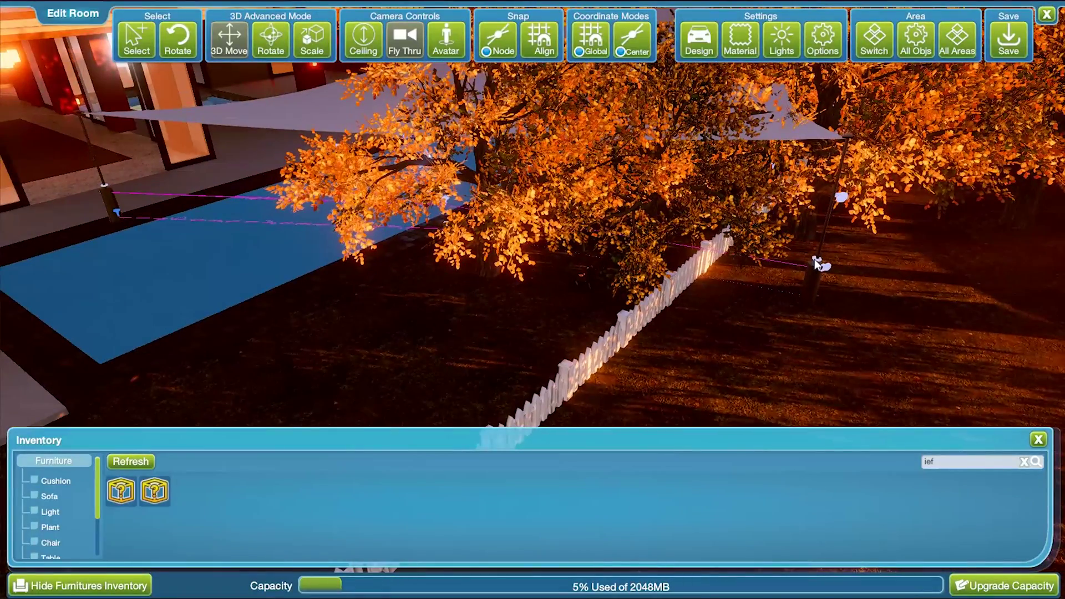
drag(815, 259, 463, 381)
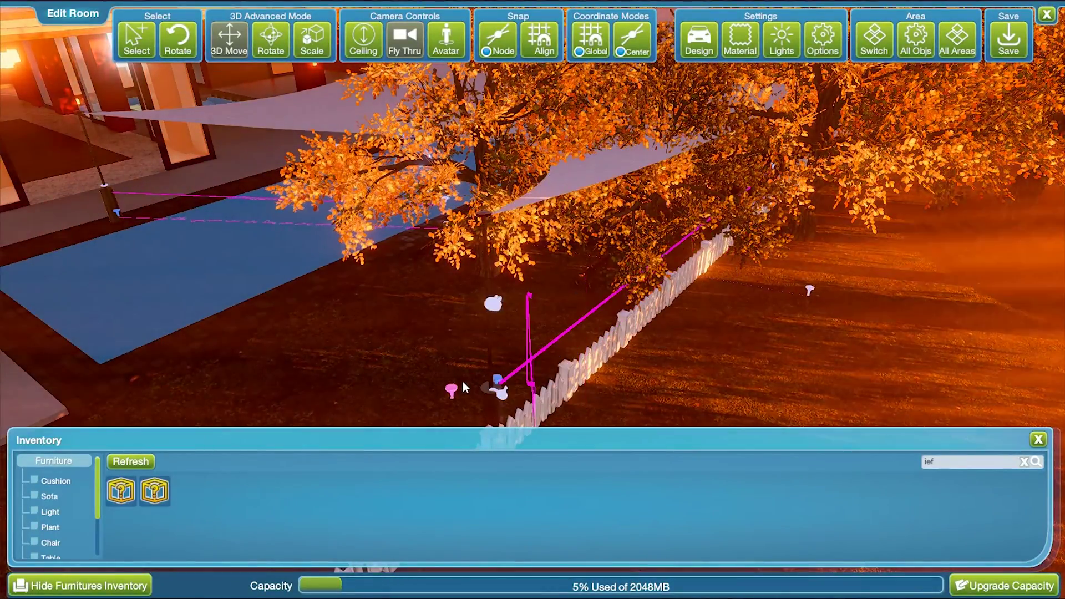
Move the two sail nodes under the tree closer to the edge of the pool.
right_drag(638, 264, 780, 258)
key(w)
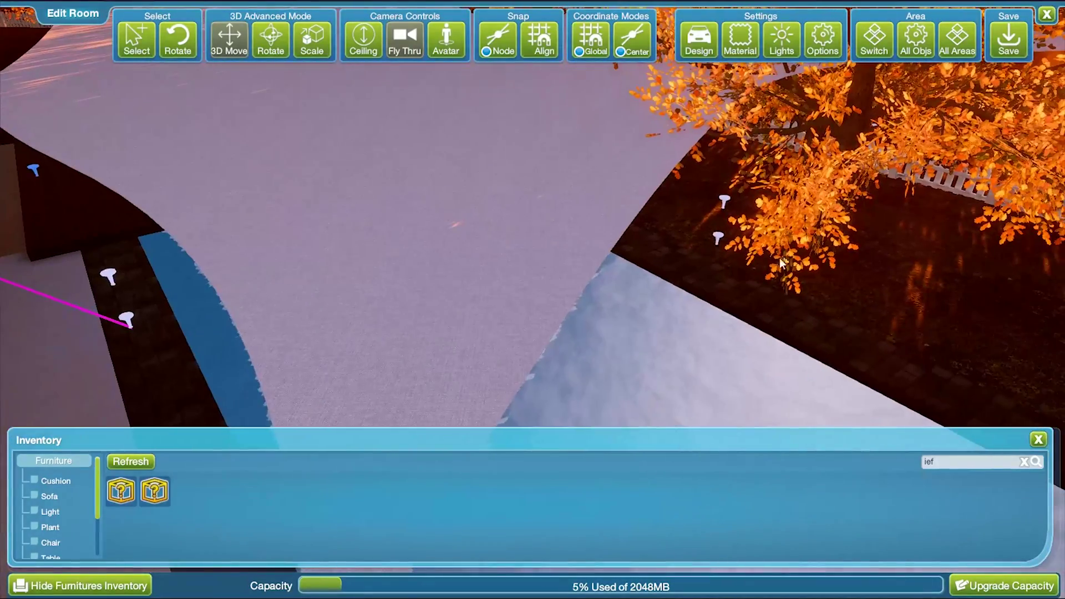
drag(717, 237, 765, 291)
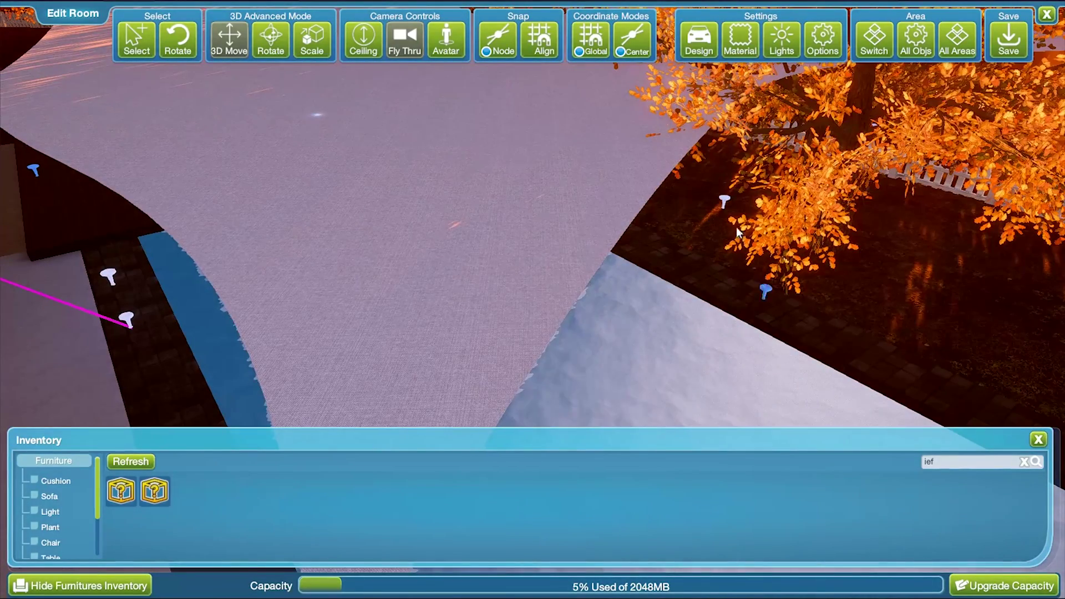
mouse_move(725, 199)
mouse_down()
mouse_move(793, 306)
mouse_move(814, 411)
mouse_up()
Pull the corner pole away from the white fence toward the pool and move the node at the fence into the garden.
right_drag(744, 258, 647, 330)
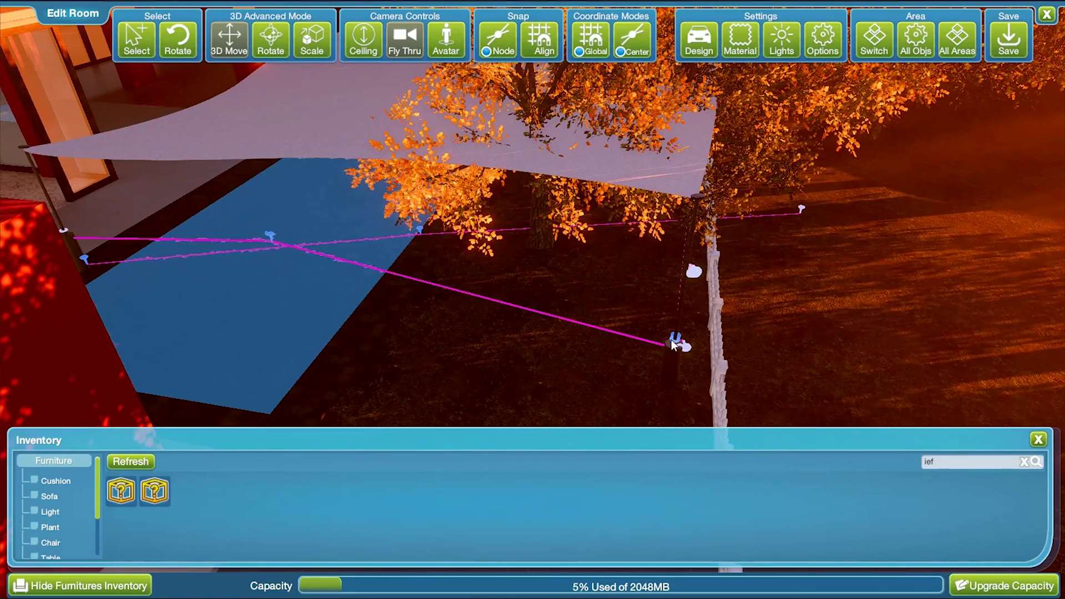
drag(675, 341, 388, 358)
right_drag(746, 240, 775, 210)
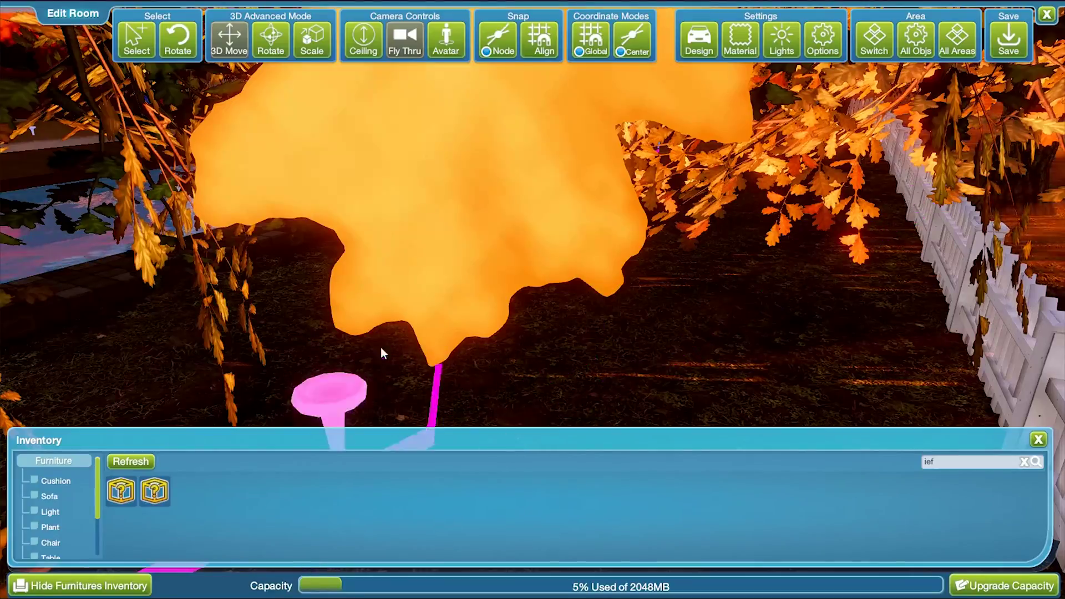
right_drag(572, 259, 897, 244)
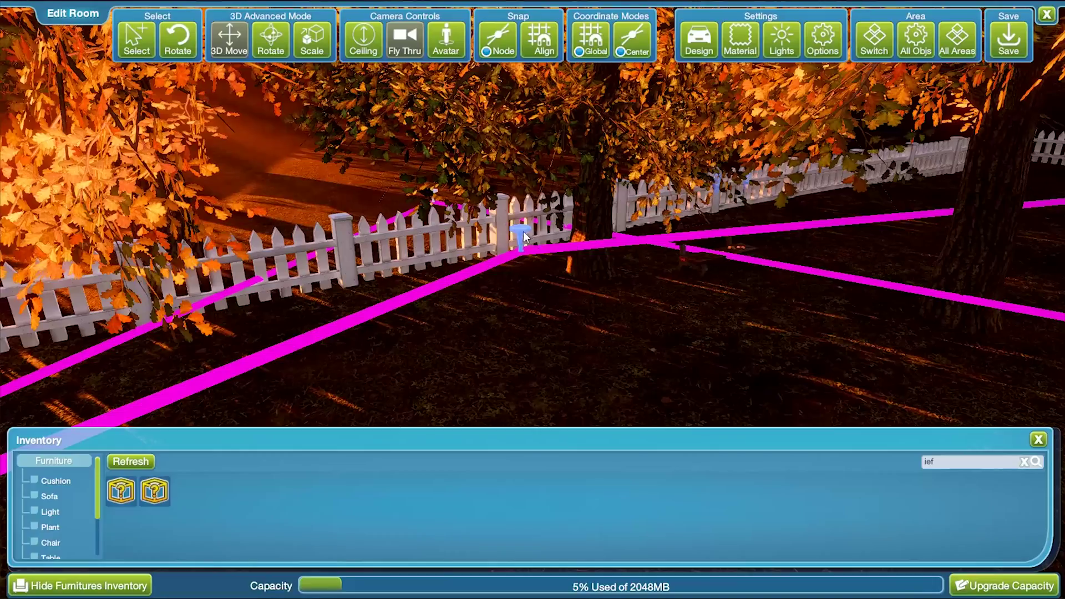
drag(524, 231, 805, 365)
right_drag(585, 218, 372, 262)
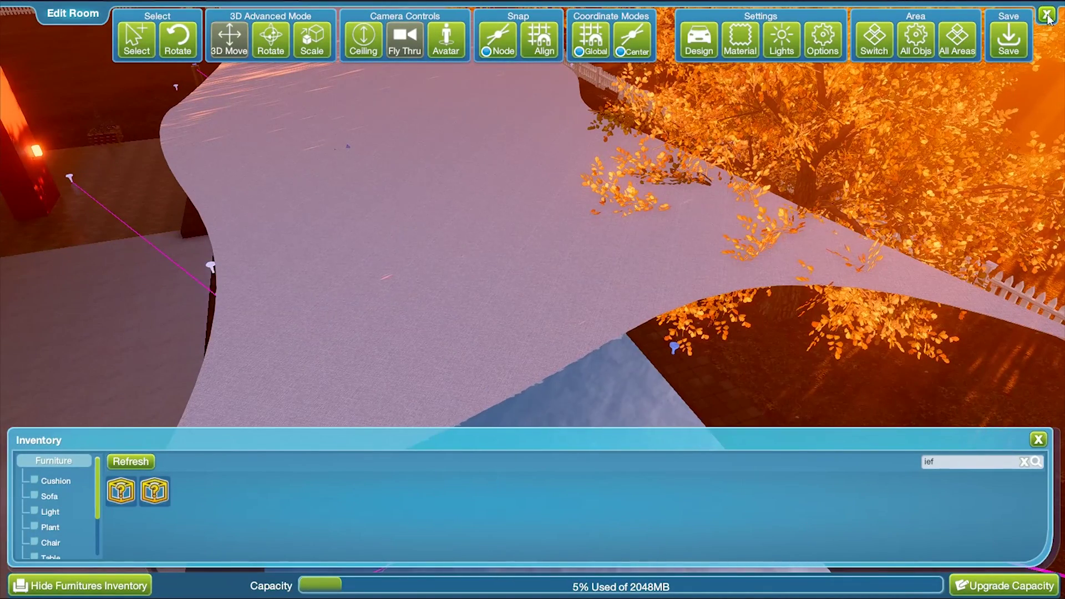
Save the floorplan and leave the room editor.
click(1014, 44)
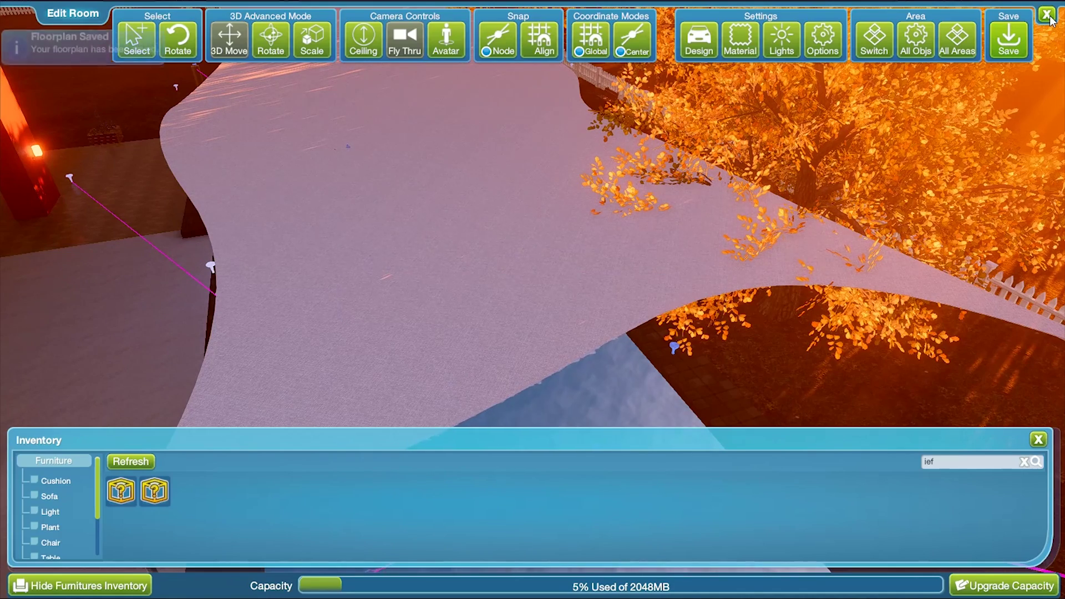
click(1047, 15)
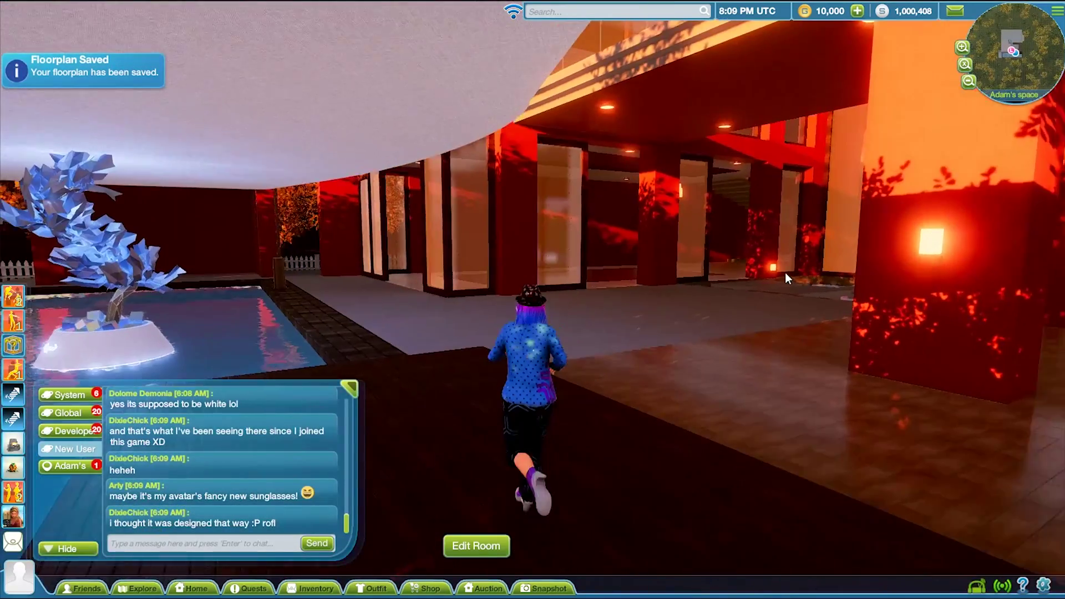
Fly the avatar up from the pool deck and land it on top of the shade sail.
key(a)
key(space)
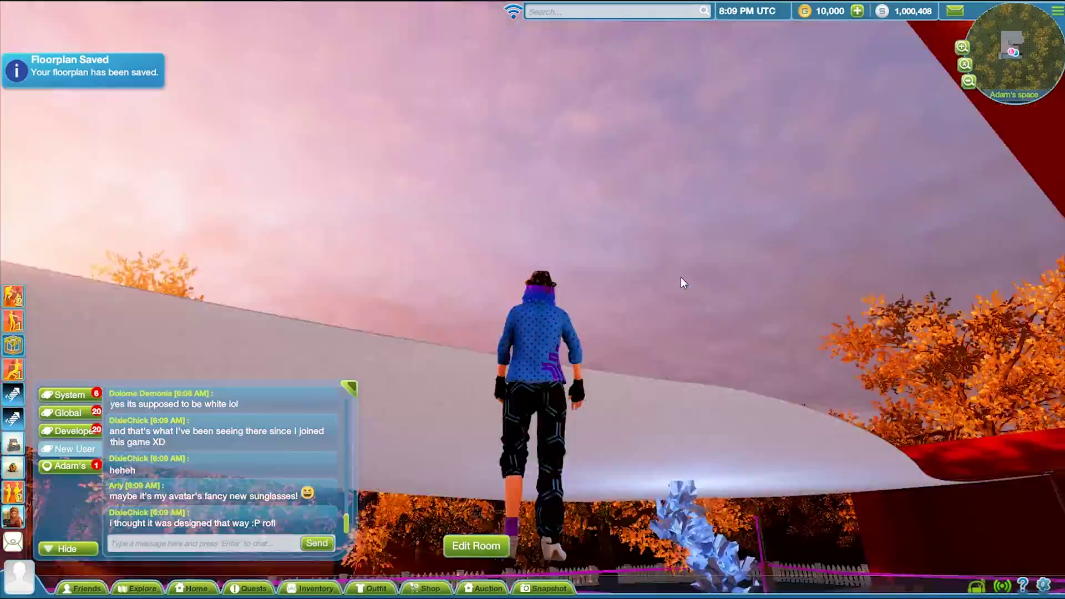
key(space)
key(space)
key(a)
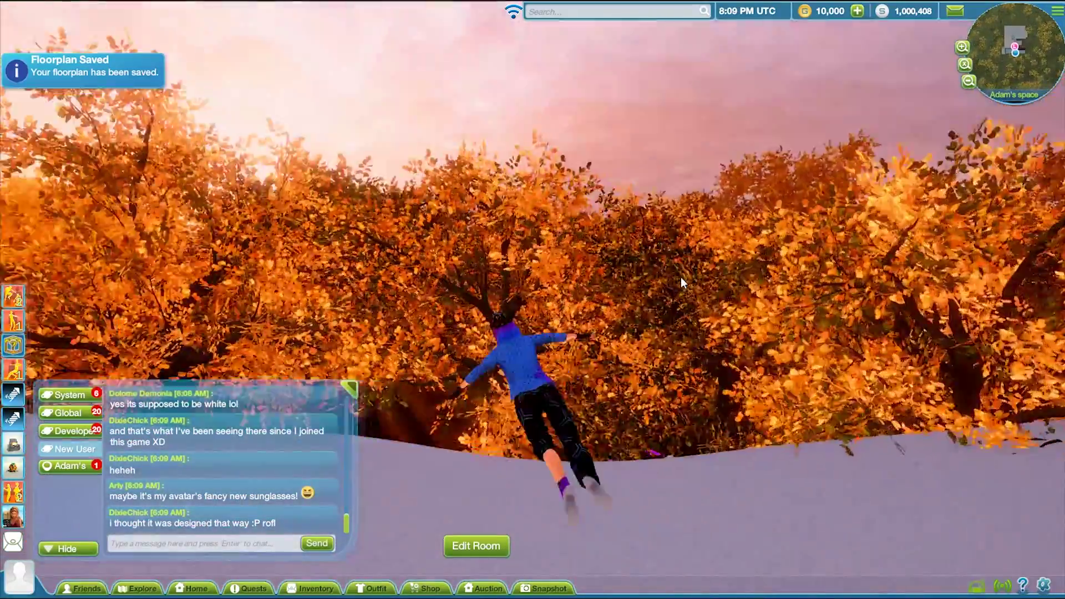
key(a)
scroll(680, 283, down, 3)
key(a)
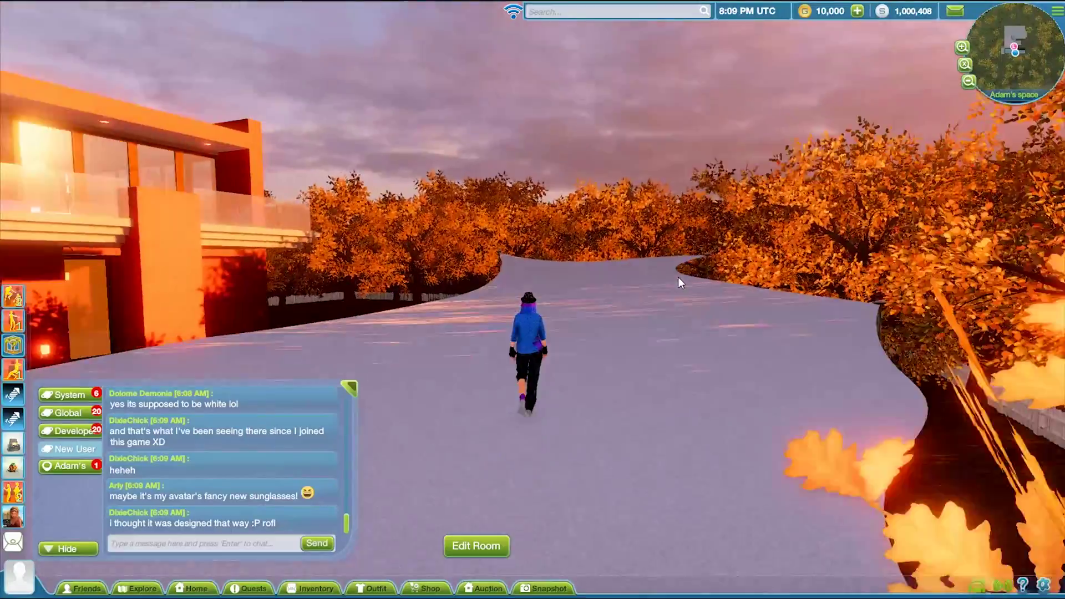
Walk the avatar across the sail to its far corner and inspect its shape over the pool.
right_drag(682, 214, 781, 280)
key(w)
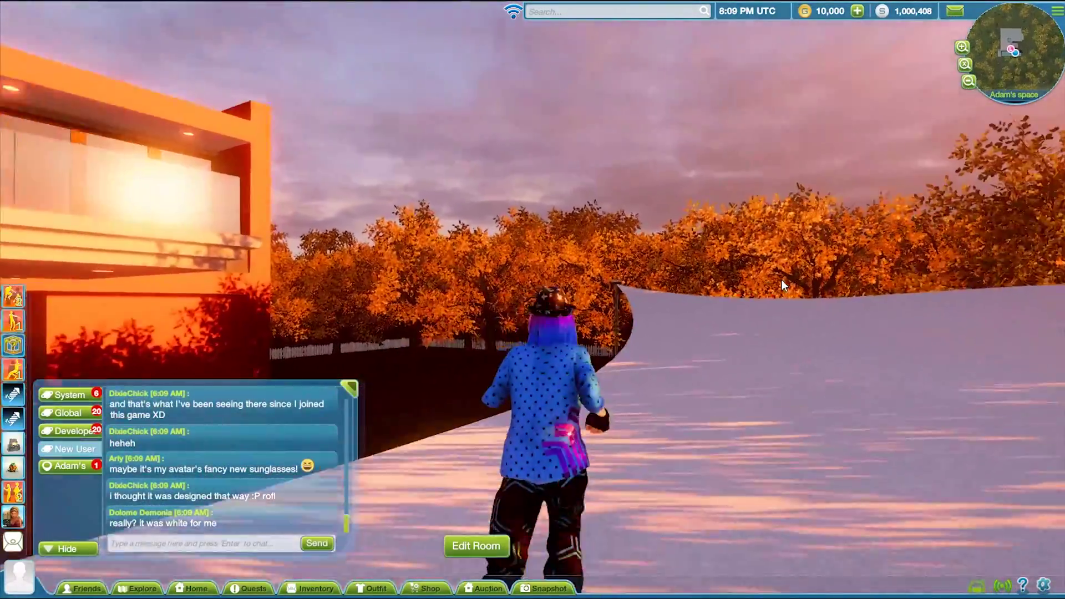
key(d)
key(a)
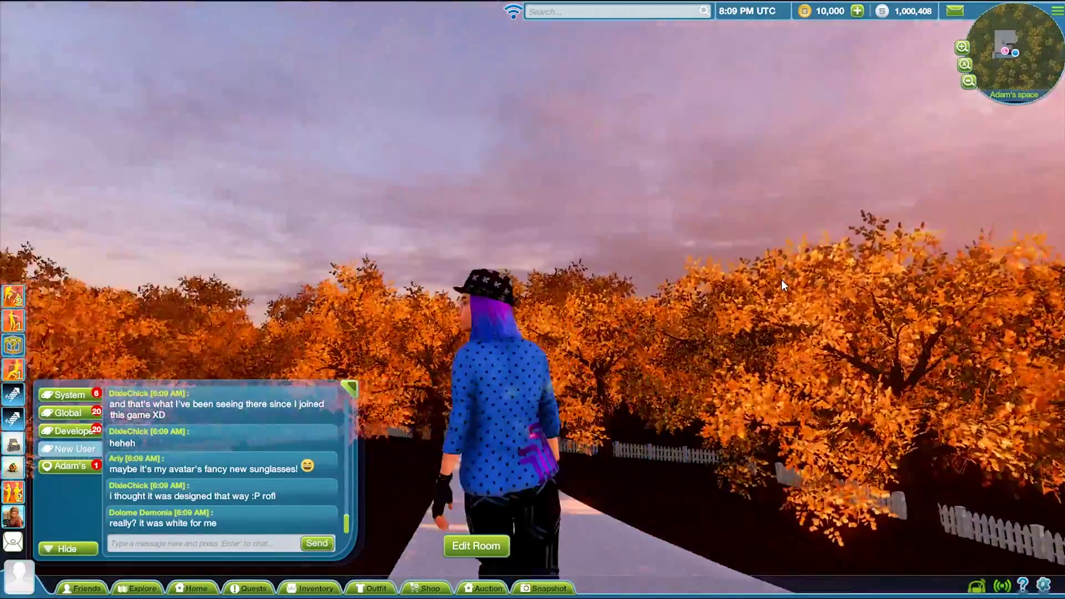
key(a)
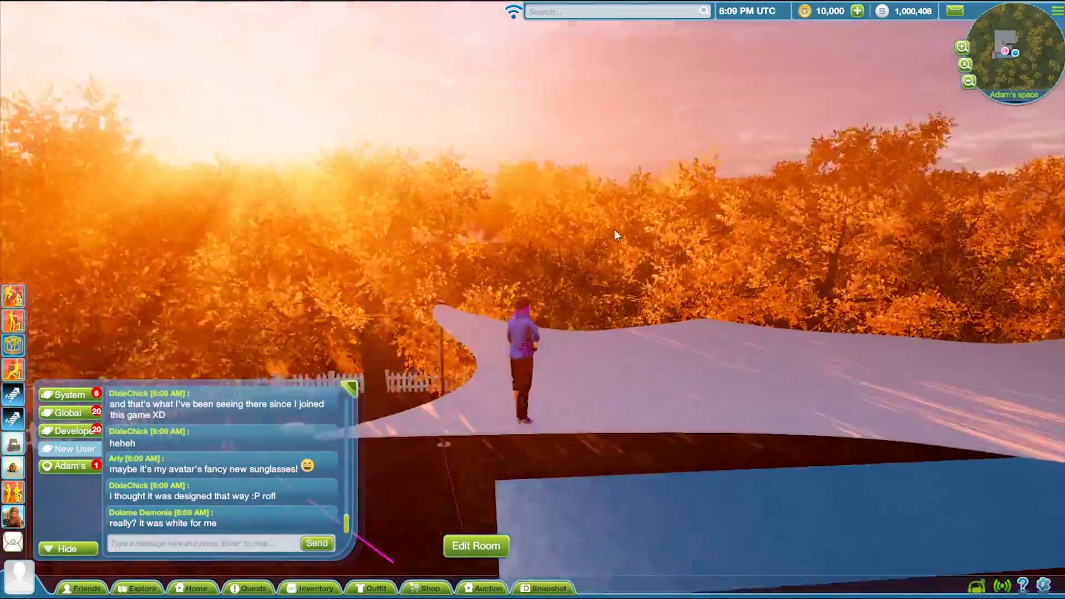
right_drag(614, 229, 689, 219)
key(space)
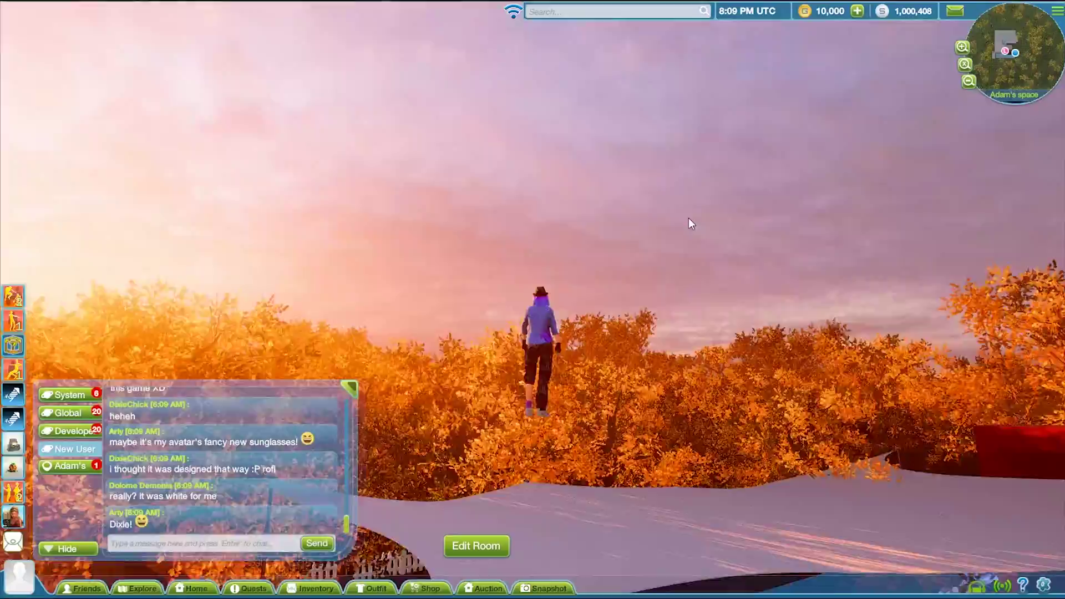
Fly the avatar off the shade sail to the house's upper terrace and run past the tall lamps.
key(a)
key(space)
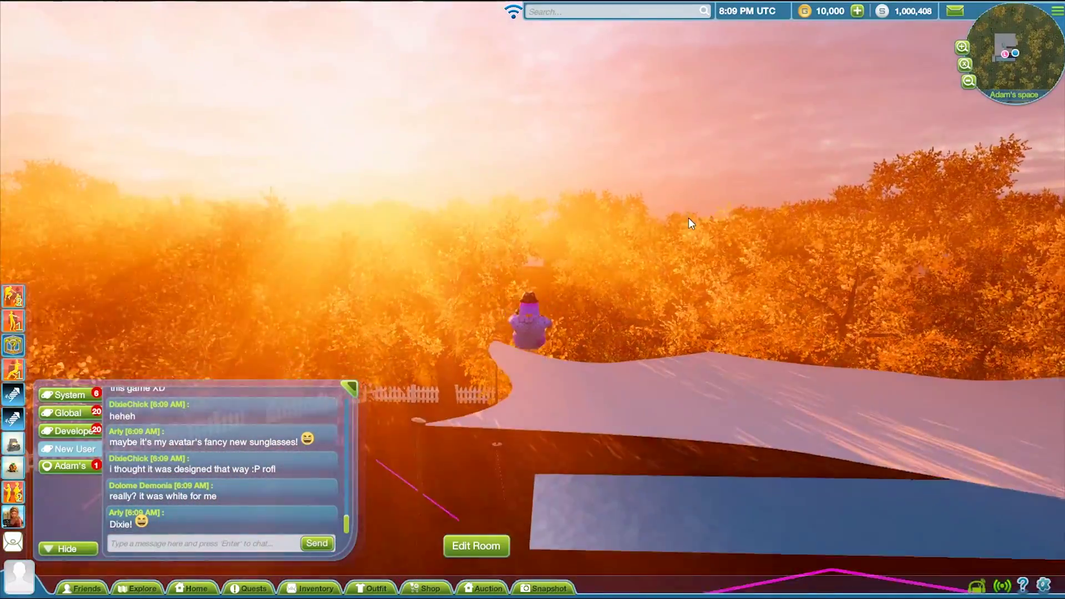
key(a)
key(d)
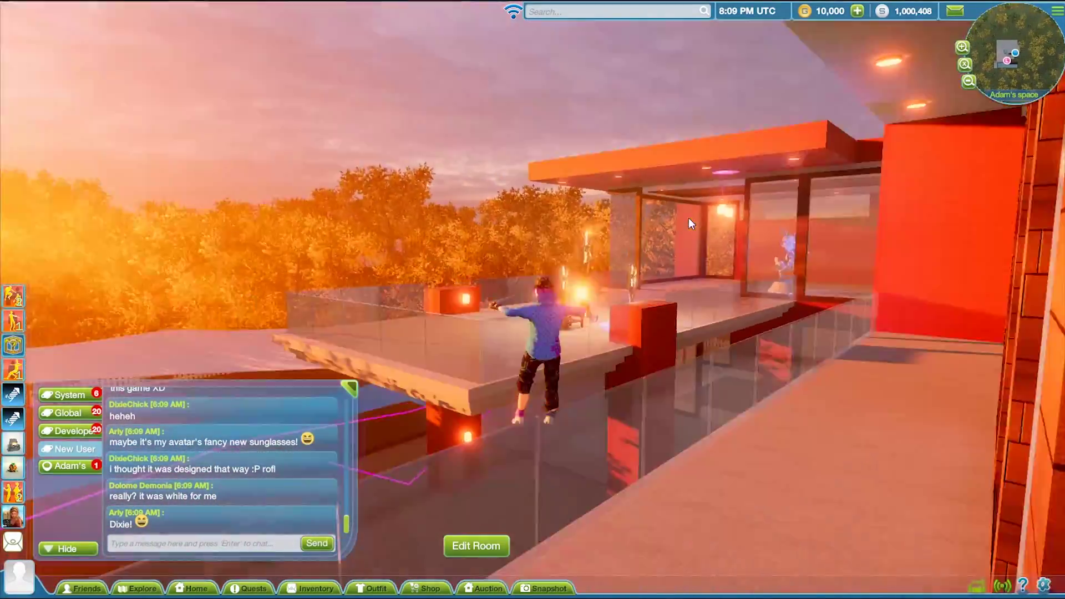
key(space)
key(a)
key(w)
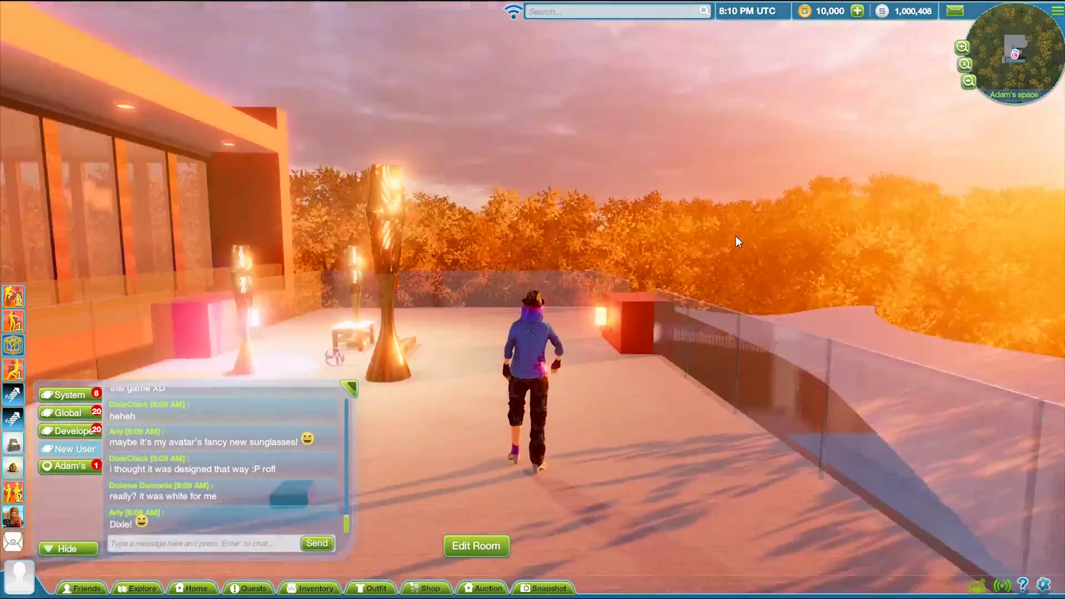
key(w)
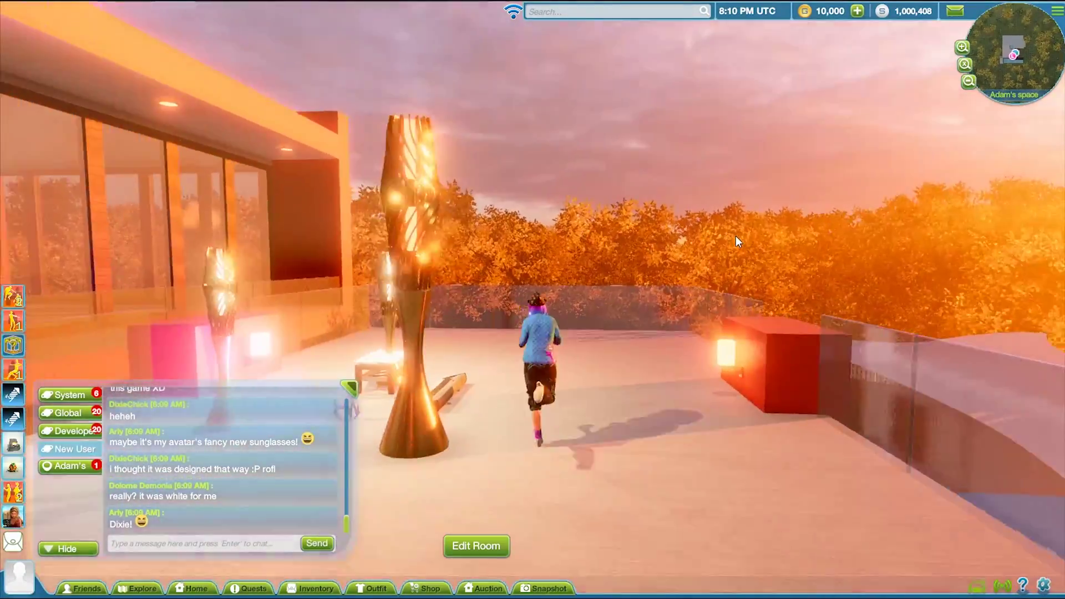
Turn the avatar toward the pool, cross the glass railing onto the shade sail and run over it to its edge.
key(a)
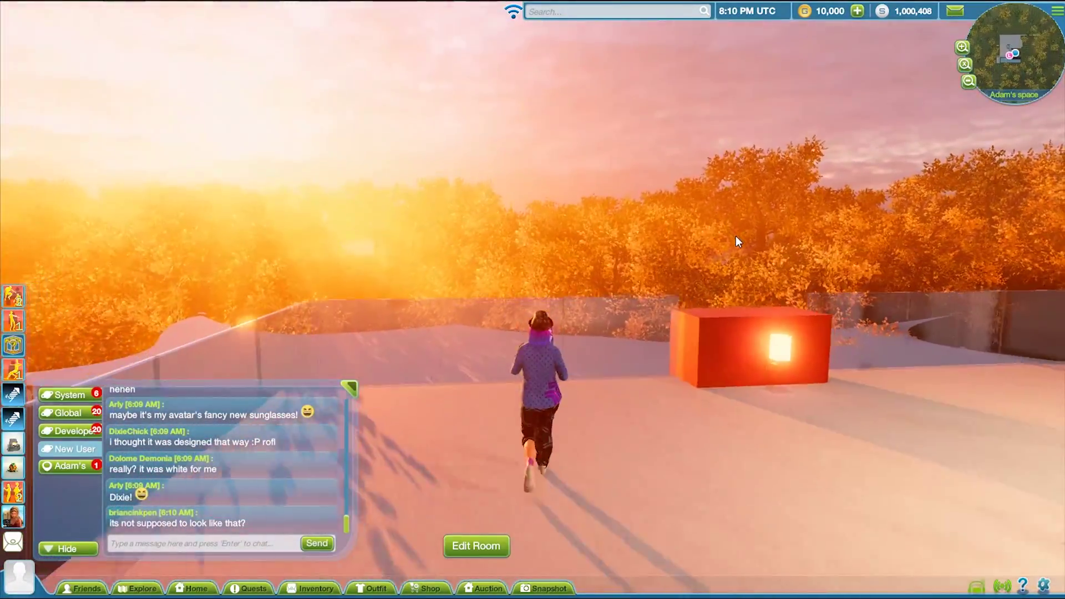
key(w)
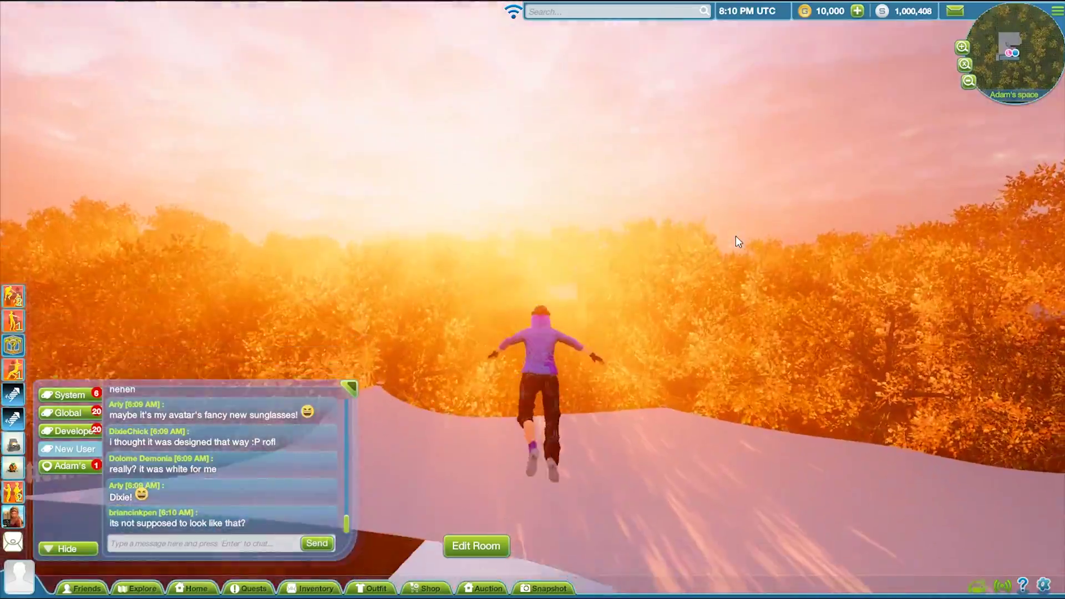
key(w)
key(d)
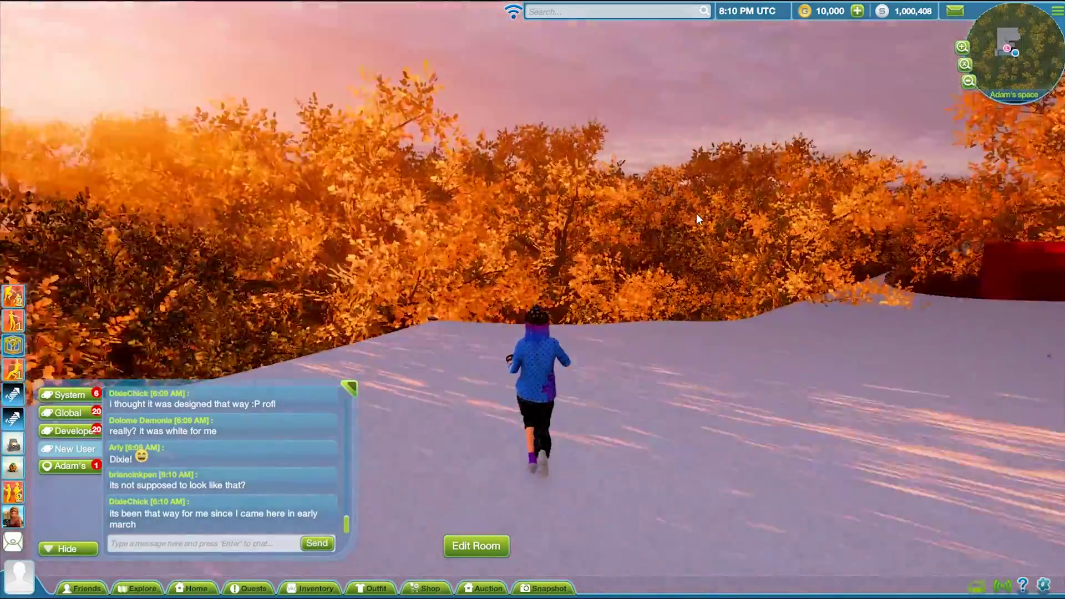
key(d)
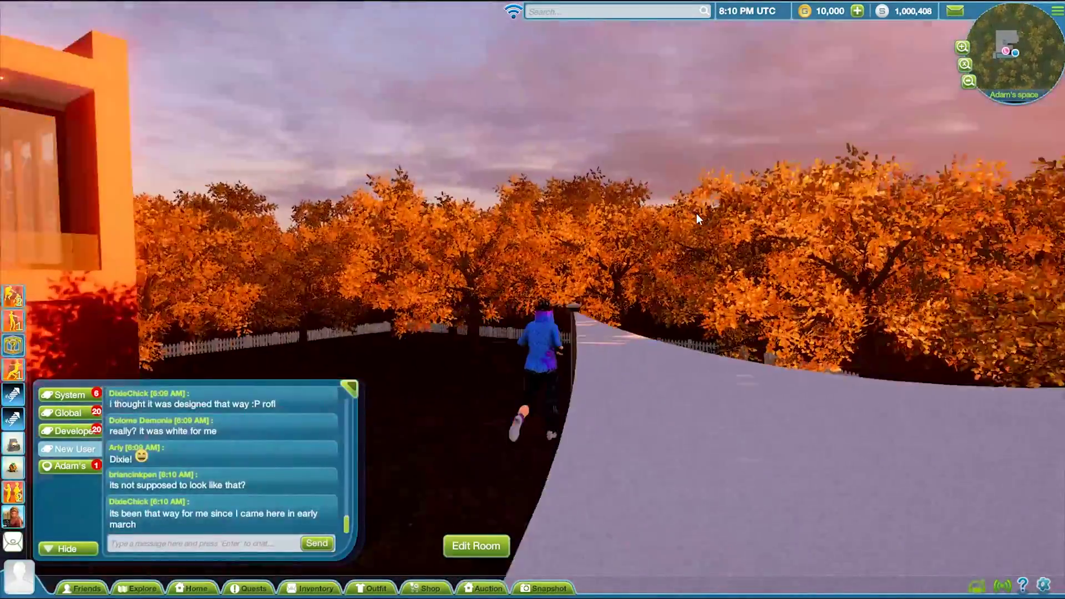
Turn the avatar toward the house in the garden, fly it up above the pool and view the sail from the air.
key(a)
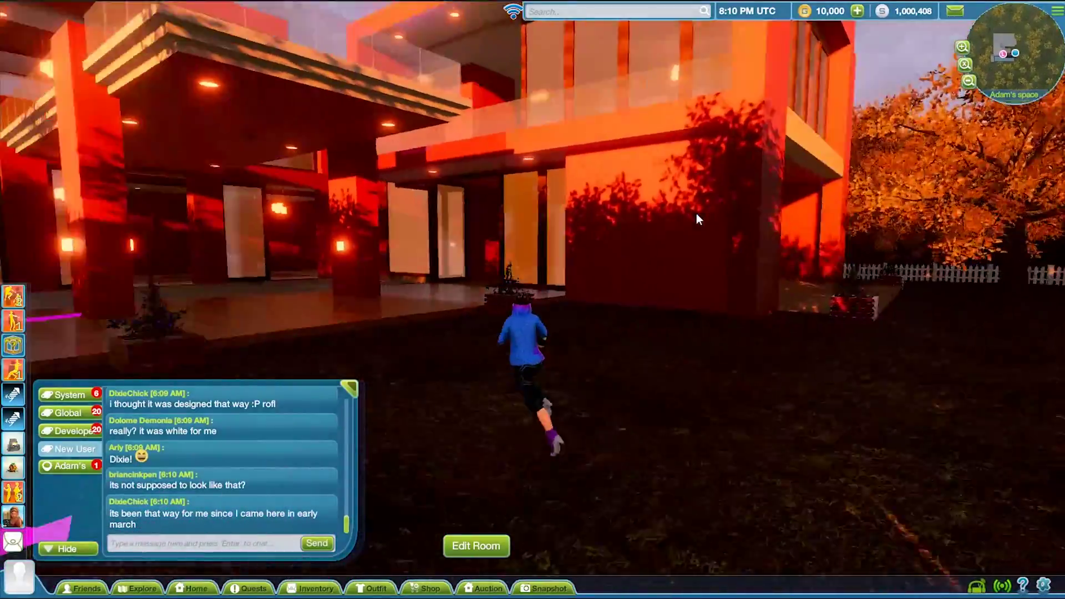
key(space)
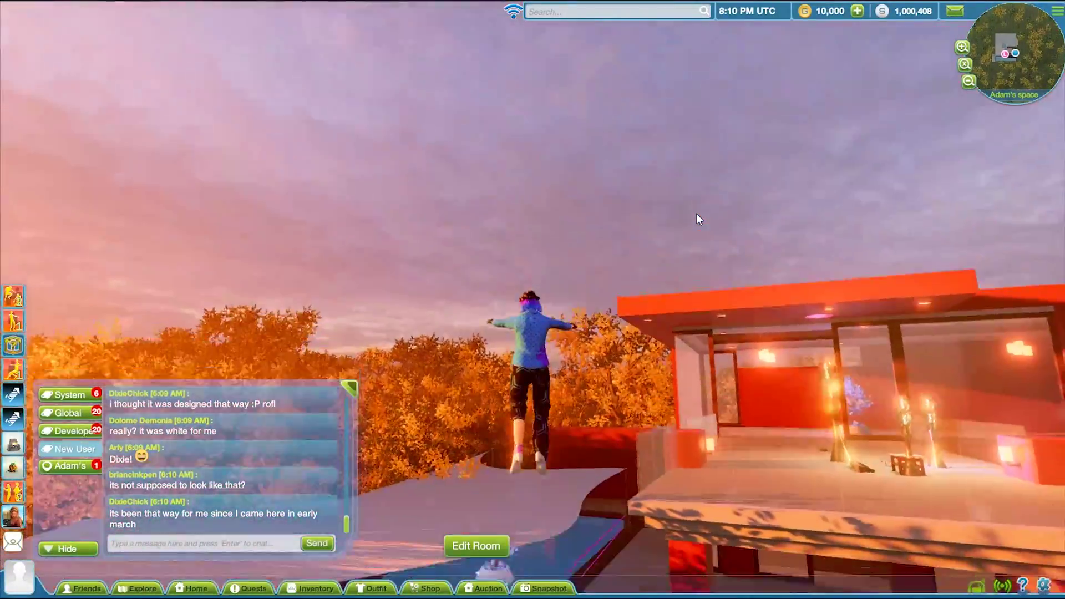
right_drag(697, 213, 702, 242)
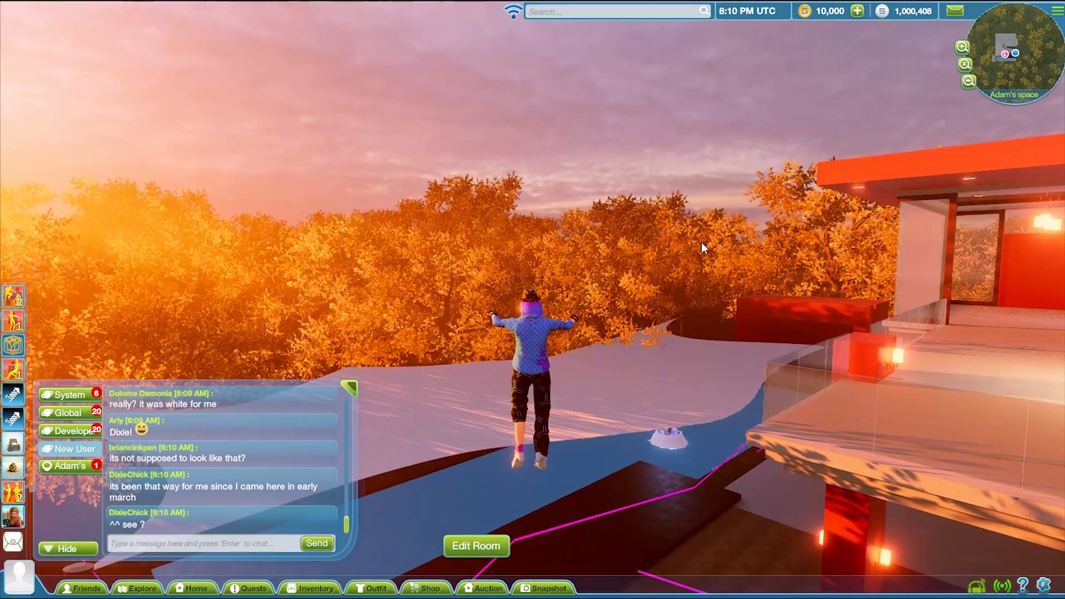